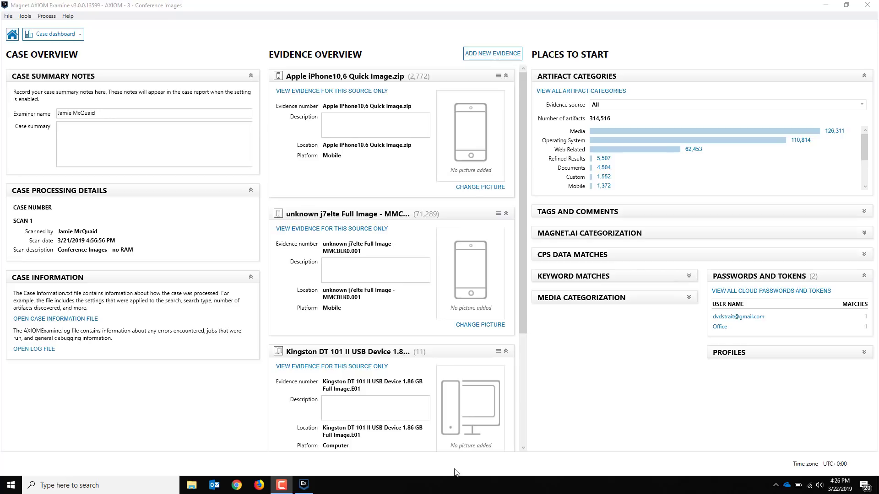
Switch to the Artifacts view and list the Google Searches results.
{"action": "scroll", "coordinate": [392, 234], "scroll_direction": "down", "scroll_amount": 5}
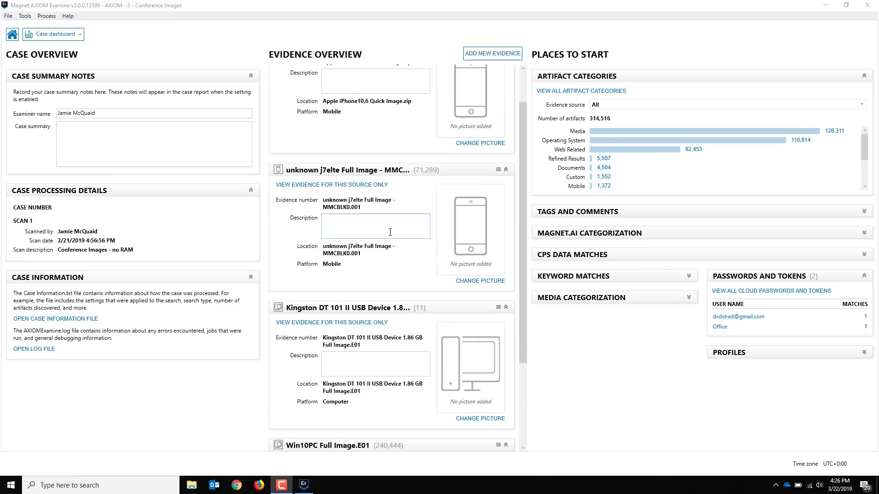
{"action": "scroll", "coordinate": [391, 241], "scroll_direction": "up", "scroll_amount": 5}
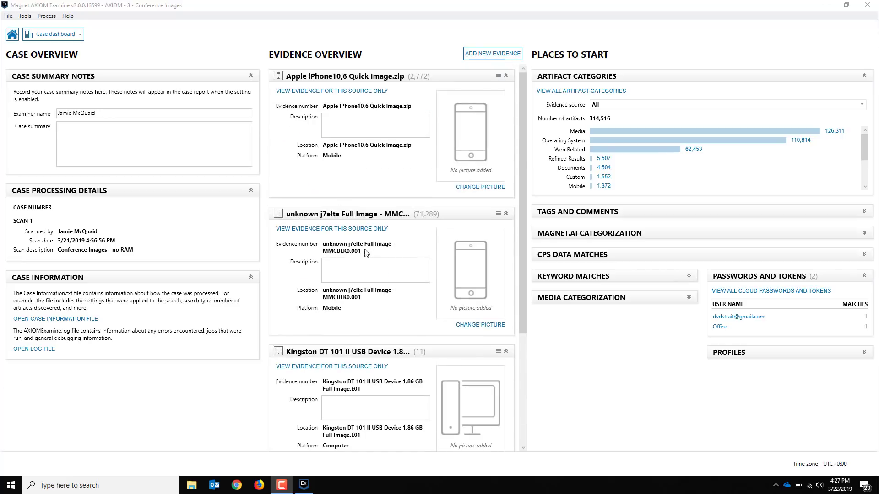
{"action": "scroll", "coordinate": [362, 233], "scroll_direction": "down", "scroll_amount": 1}
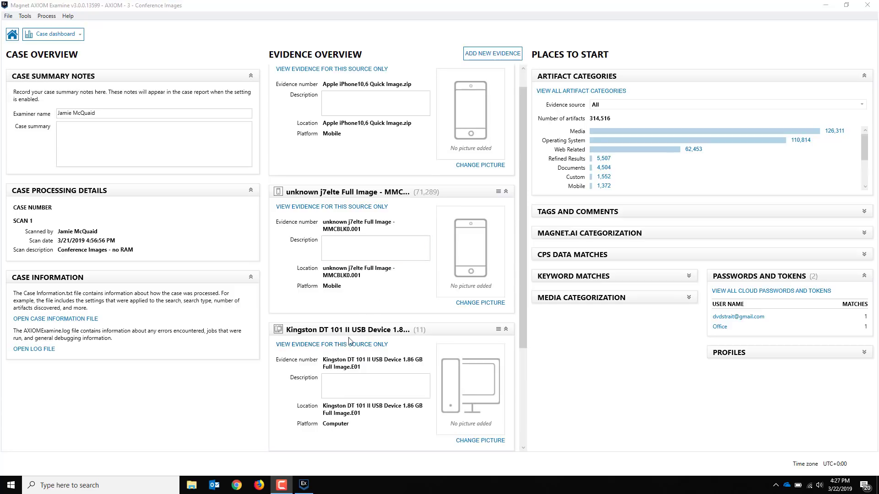
{"action": "scroll", "coordinate": [343, 343], "scroll_direction": "down", "scroll_amount": 5}
{"action": "scroll", "coordinate": [376, 294], "scroll_direction": "down", "scroll_amount": 4}
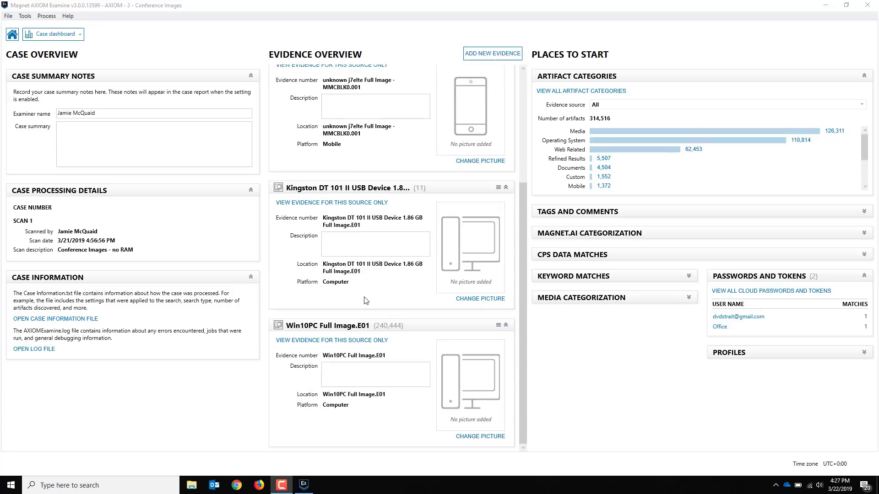
{"action": "scroll", "coordinate": [368, 300], "scroll_direction": "up", "scroll_amount": 10}
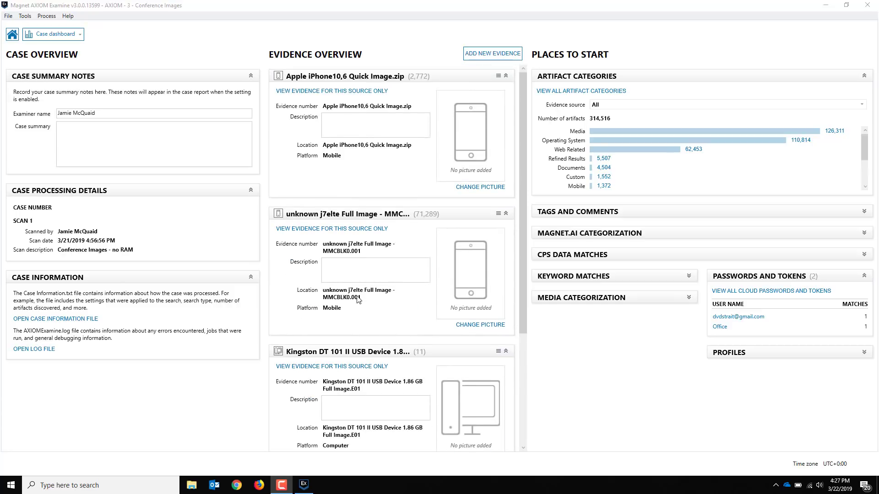
{"action": "left_click", "coordinate": [71, 38]}
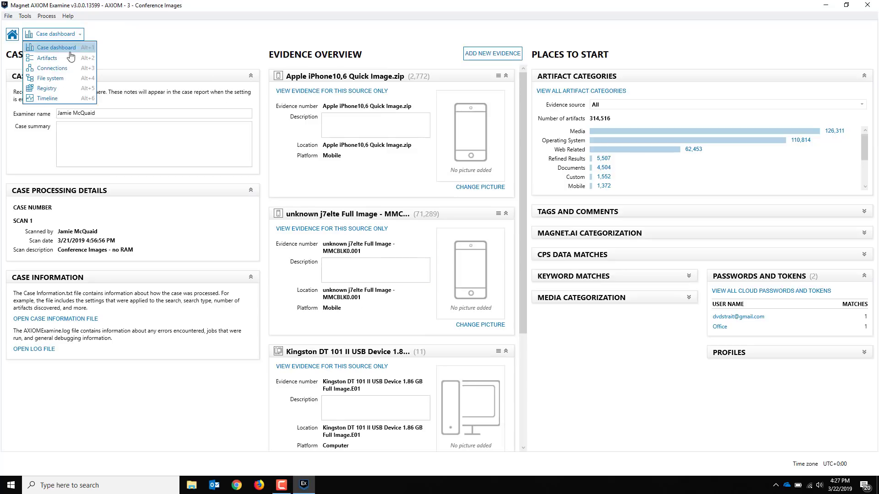
{"action": "left_click", "coordinate": [68, 59]}
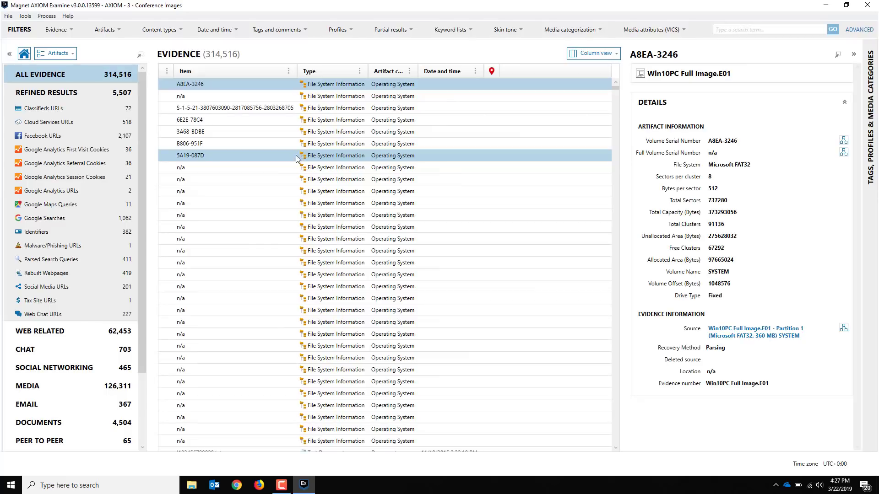
{"action": "left_click", "coordinate": [91, 221]}
Scroll the 1,062 Google Searches entries and check the Column view display options.
{"action": "scroll", "coordinate": [91, 238], "scroll_direction": "down", "scroll_amount": 1}
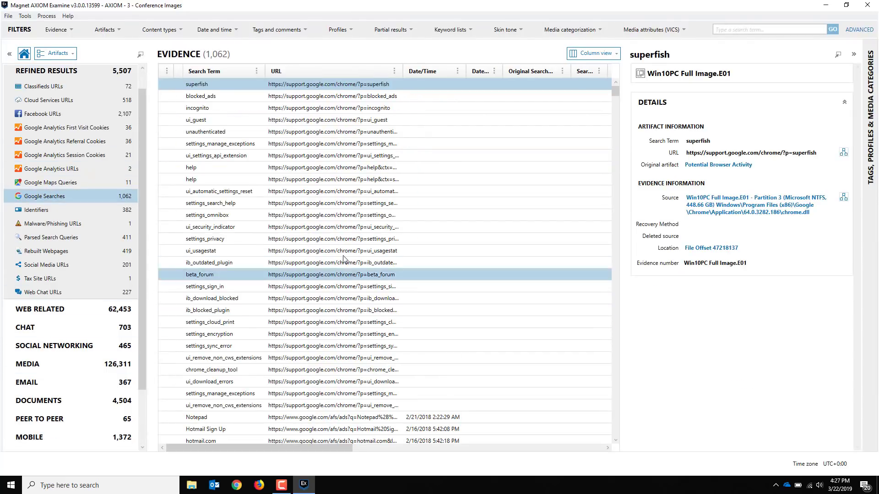
{"action": "scroll", "coordinate": [73, 361], "scroll_direction": "down", "scroll_amount": 3}
{"action": "scroll", "coordinate": [64, 361], "scroll_direction": "up", "scroll_amount": 4}
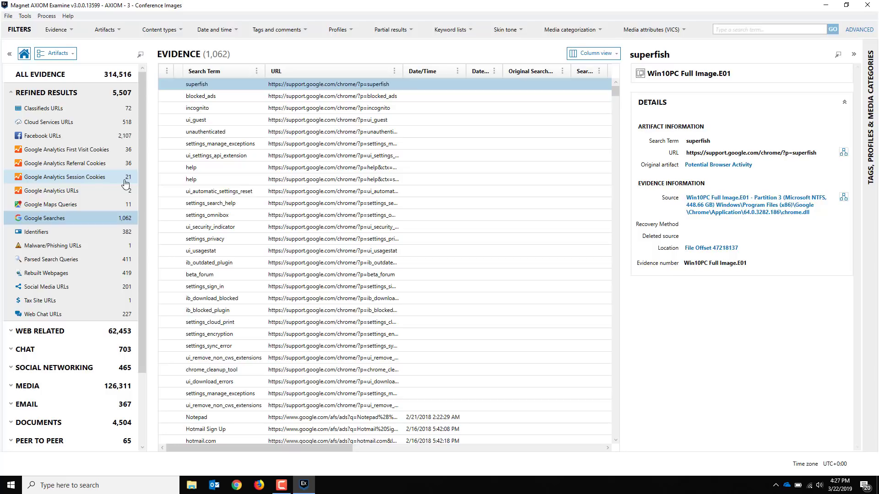
{"action": "left_click", "coordinate": [614, 57]}
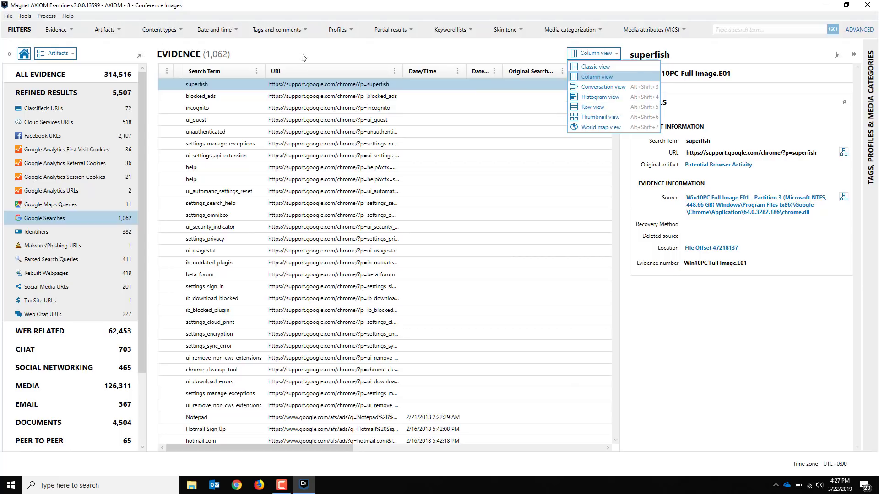
{"action": "left_click", "coordinate": [73, 59]}
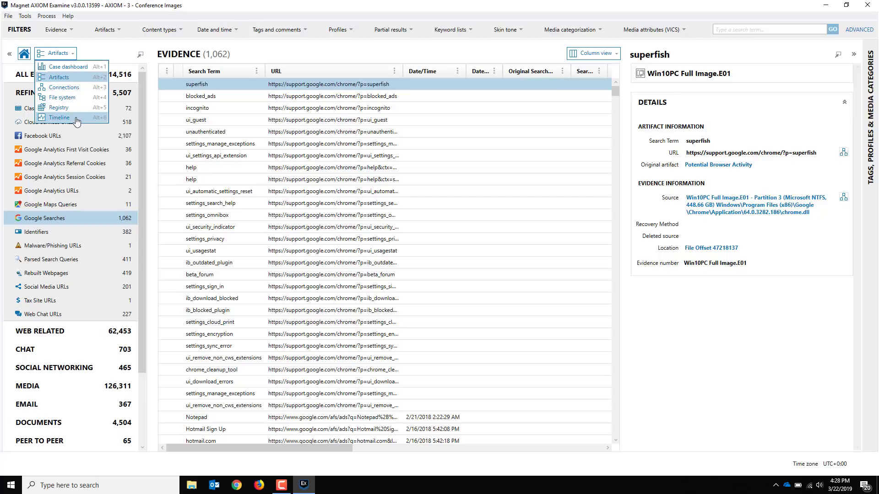
Switch to the Timeline explorer, keeping the default January 1970–December 2028 date range.
{"action": "left_click", "coordinate": [71, 120]}
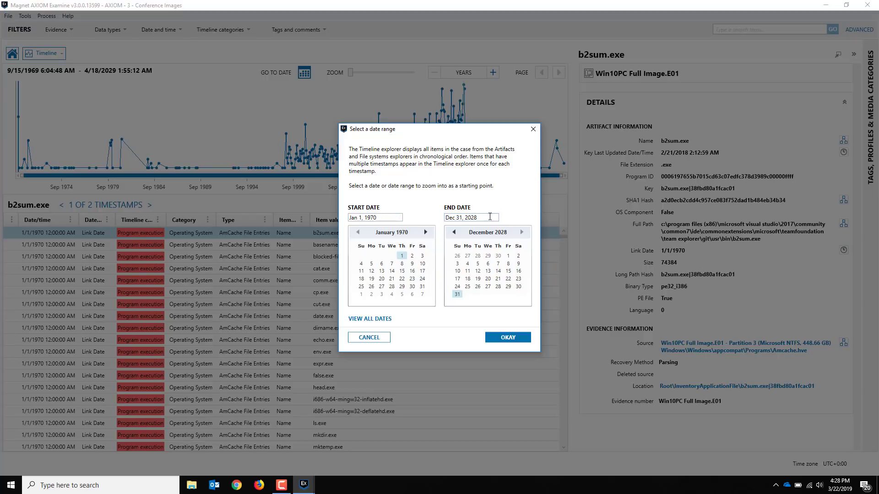
{"action": "left_click", "coordinate": [510, 338]}
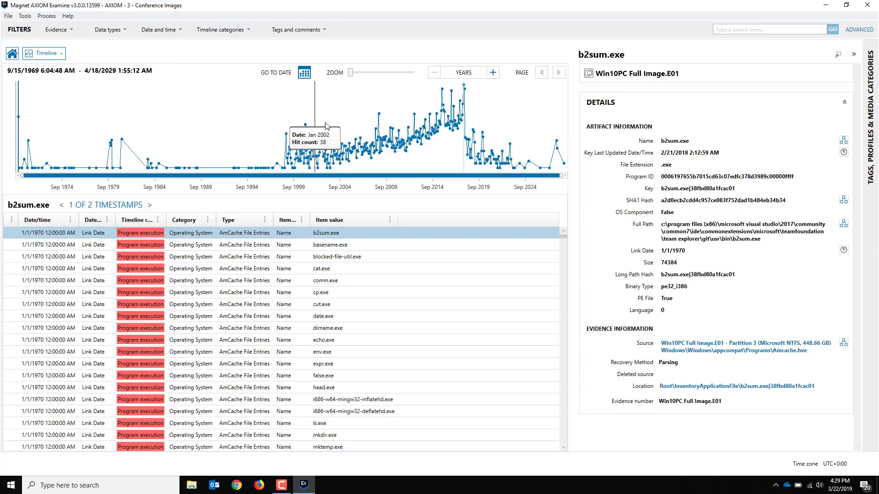
{"action": "scroll", "coordinate": [293, 82], "scroll_direction": "up", "scroll_amount": 3}
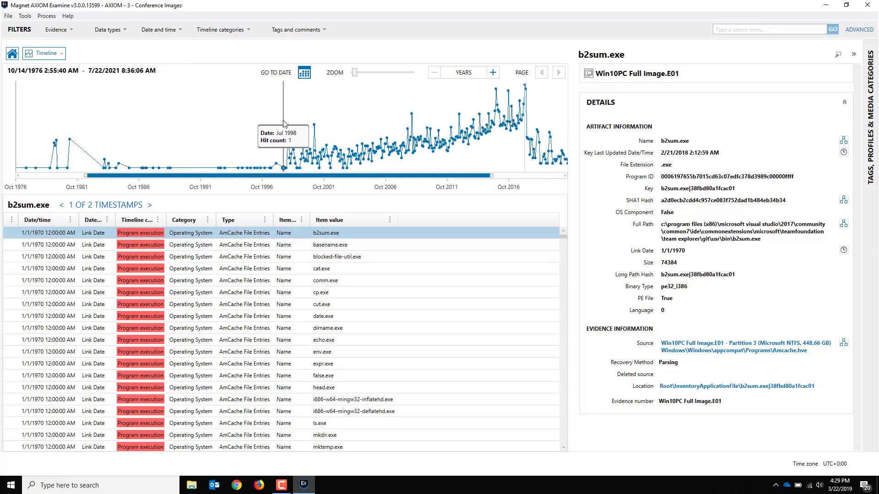
{"action": "left_click_drag", "start_coordinate": [320, 176], "coordinate": [423, 178]}
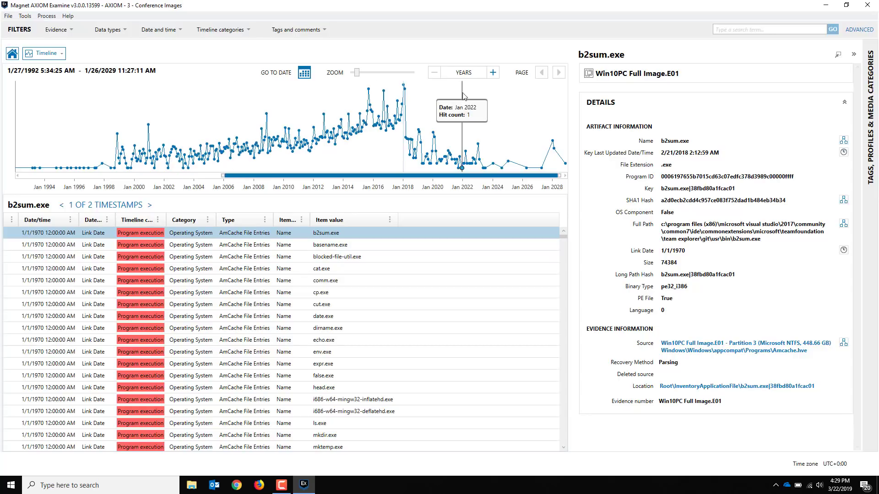
{"action": "left_click", "coordinate": [494, 73]}
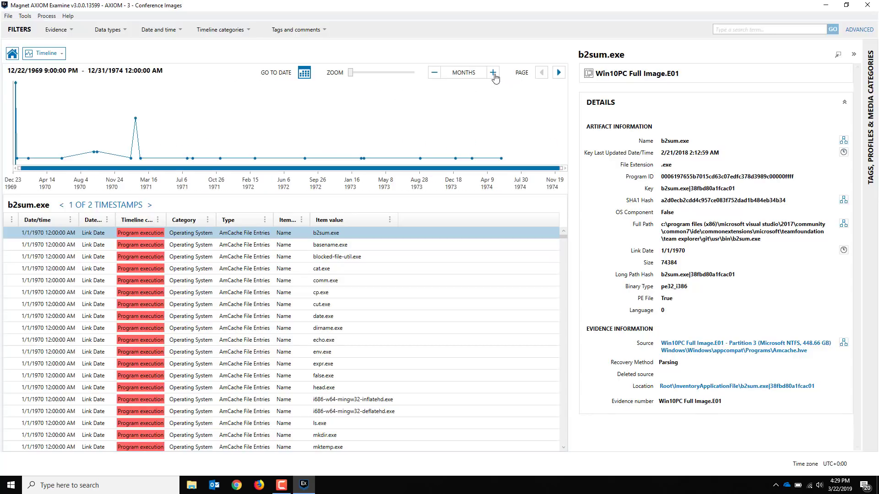
{"action": "left_click", "coordinate": [493, 74]}
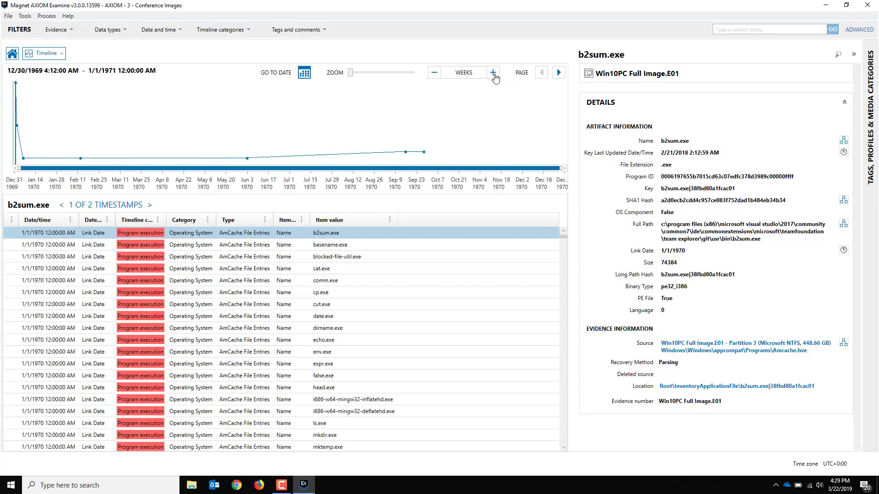
{"action": "left_click", "coordinate": [437, 75]}
{"action": "left_click", "coordinate": [435, 78]}
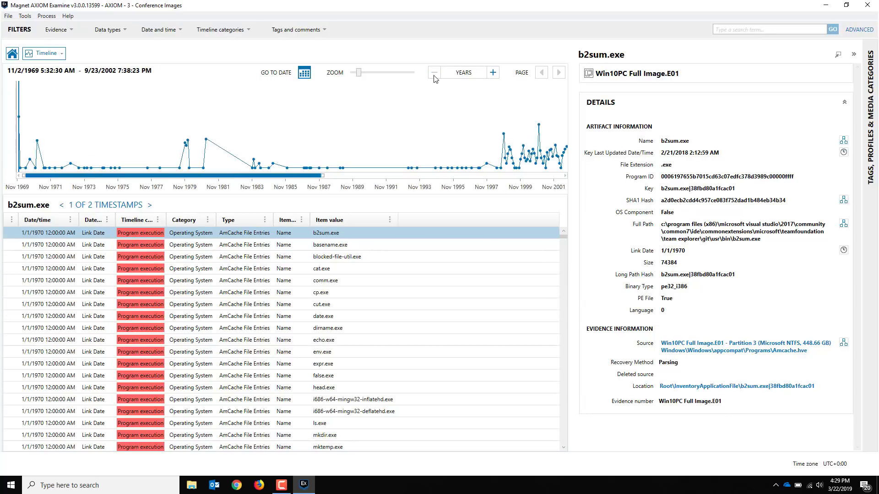
{"action": "scroll", "coordinate": [404, 106], "scroll_direction": "down", "scroll_amount": 2}
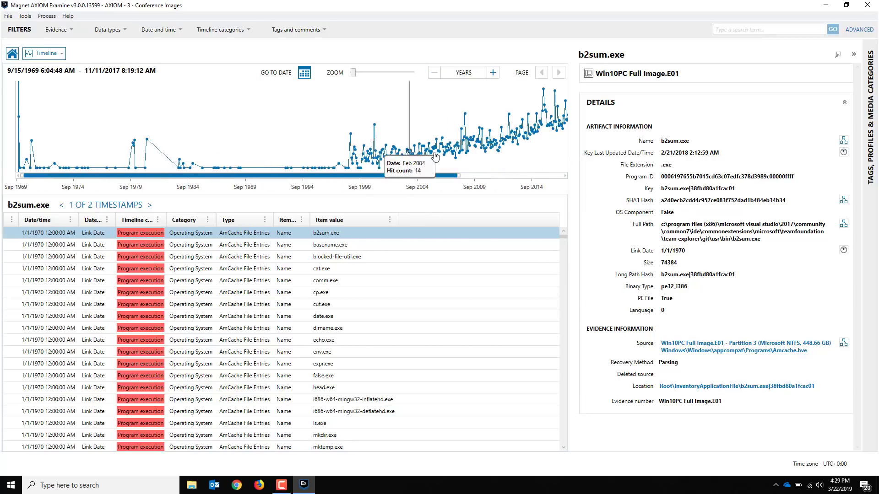
{"action": "mouse_move", "coordinate": [399, 137]}
{"action": "left_mouse_down"}
{"action": "mouse_move", "coordinate": [302, 138]}
{"action": "mouse_move", "coordinate": [401, 146]}
{"action": "left_mouse_up"}
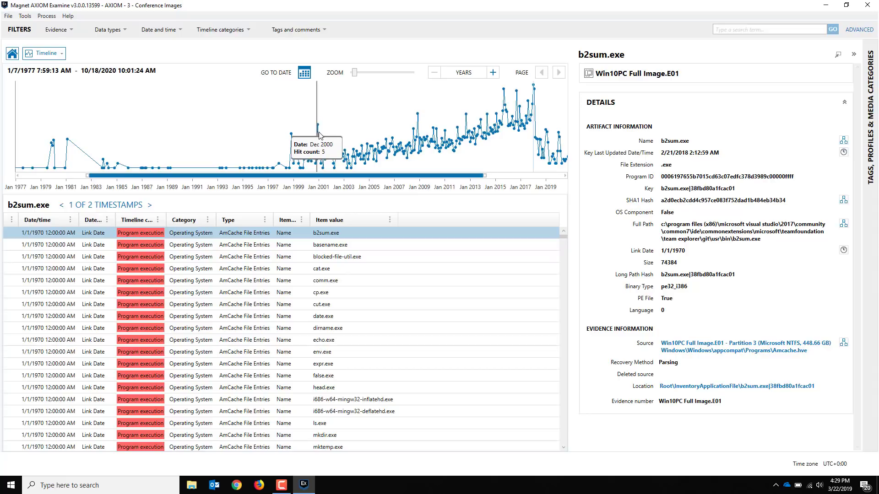
Jump the timeline to the range jan 2002 through jan 2020.
{"action": "left_click", "coordinate": [304, 73]}
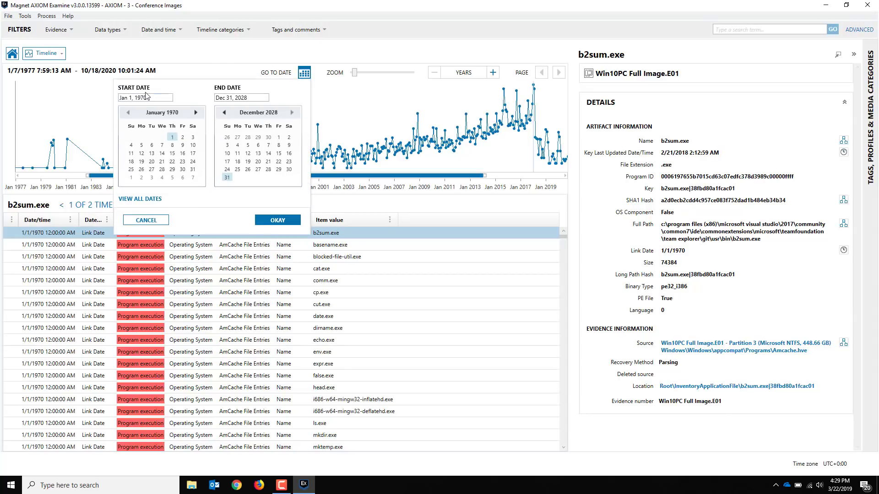
{"action": "left_click", "coordinate": [168, 99]}
{"action": "type", "text": "jan 2002"}
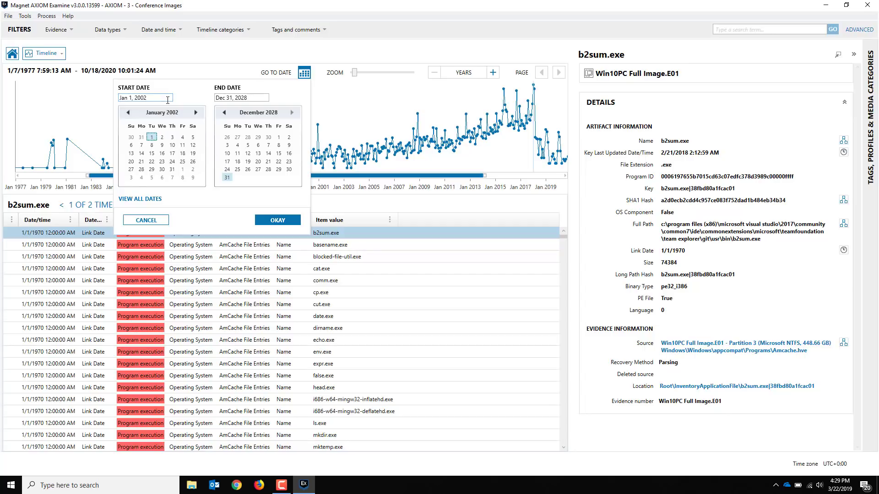
{"action": "left_click", "coordinate": [248, 97]}
{"action": "type", "text": "jan 2020"}
{"action": "key", "text": "Tab"}
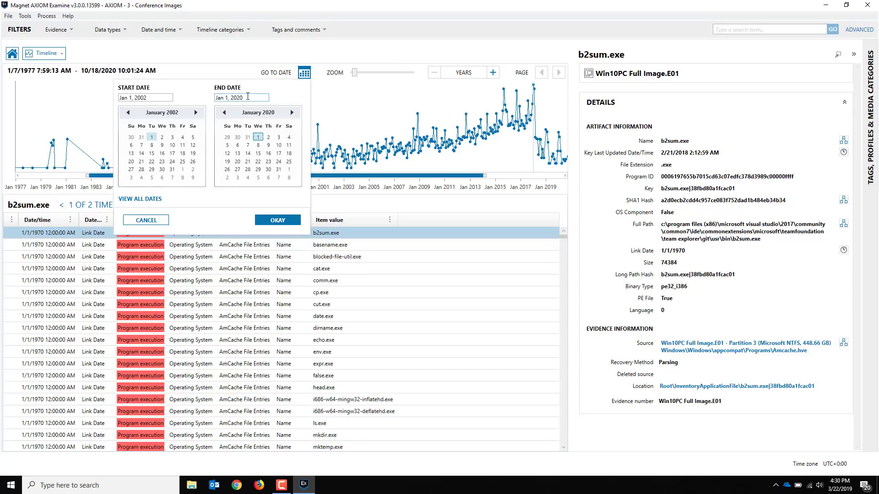
{"action": "left_click", "coordinate": [291, 223]}
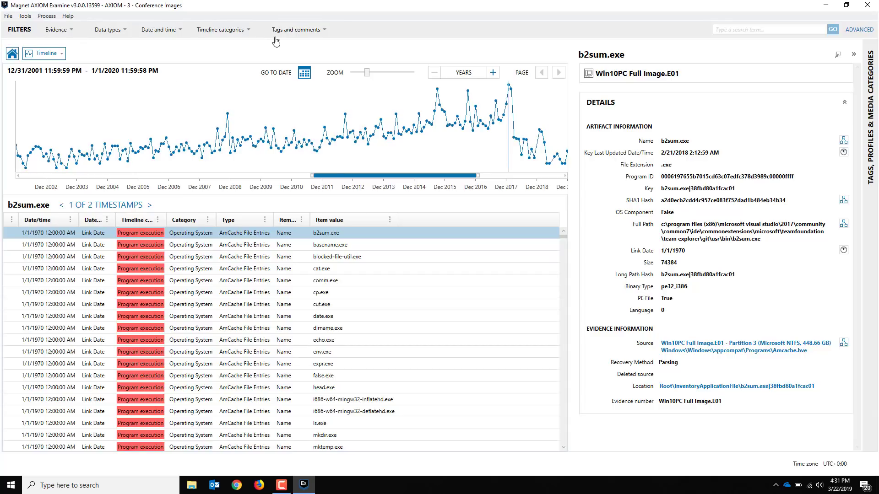
Look over the Evidence and Data types filters, then show the Date and time filter settings.
{"action": "left_click", "coordinate": [64, 31]}
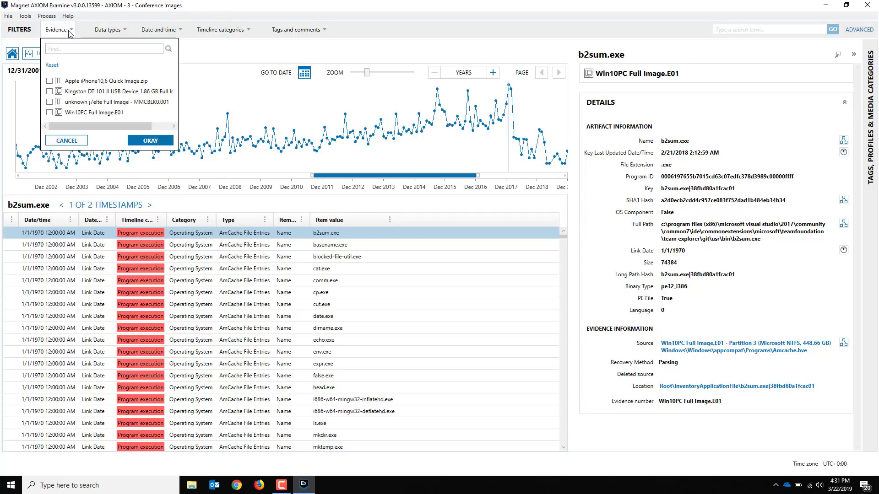
{"action": "left_click", "coordinate": [124, 30]}
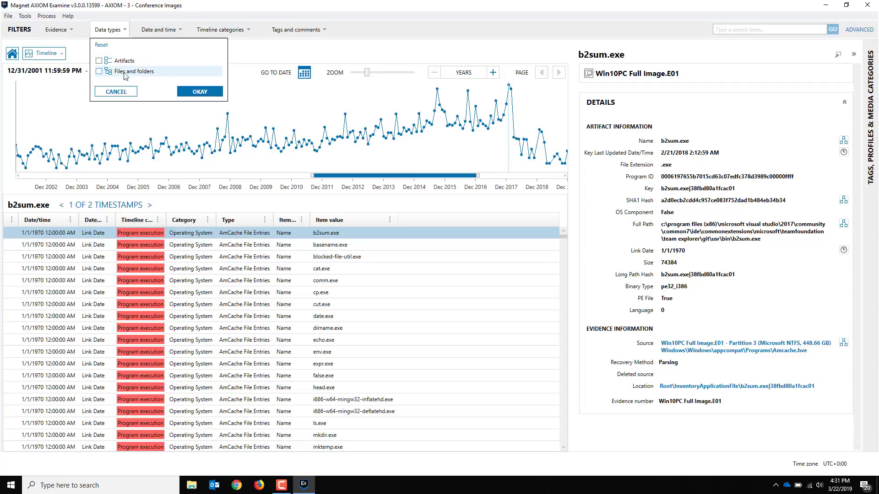
{"action": "left_click", "coordinate": [158, 29]}
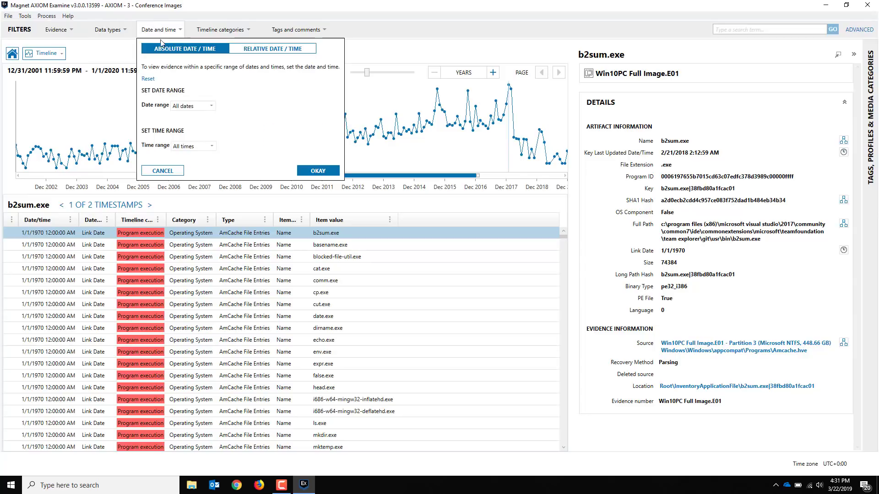
Filter the timeline to all dates between Jan 1, 2004 and Jan 1, 2018.
{"action": "left_click", "coordinate": [211, 106]}
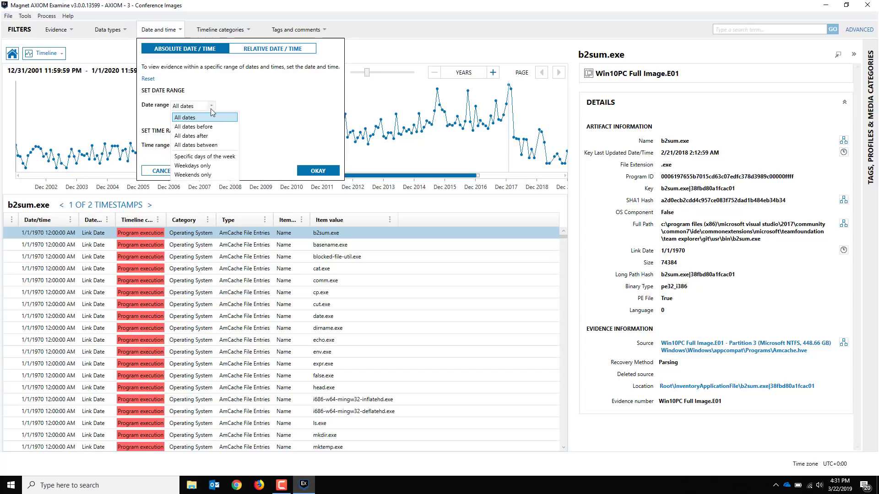
{"action": "left_click", "coordinate": [195, 144]}
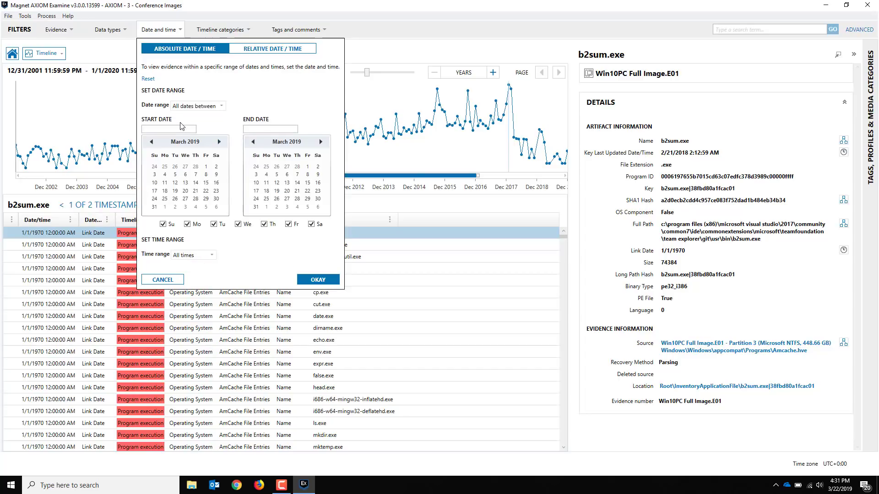
{"action": "left_click", "coordinate": [180, 129]}
{"action": "key", "text": "Return"}
{"action": "left_click", "coordinate": [282, 129]}
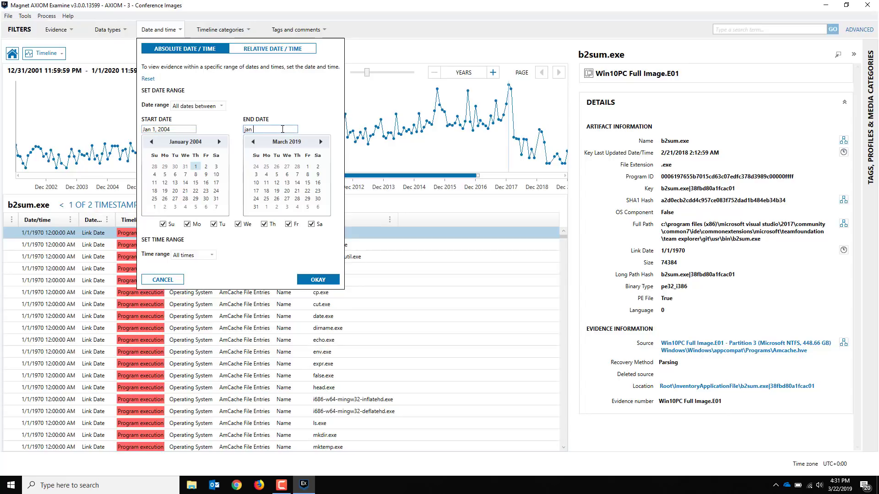
{"action": "type", "text": "jan 2018"}
{"action": "key", "text": "Return"}
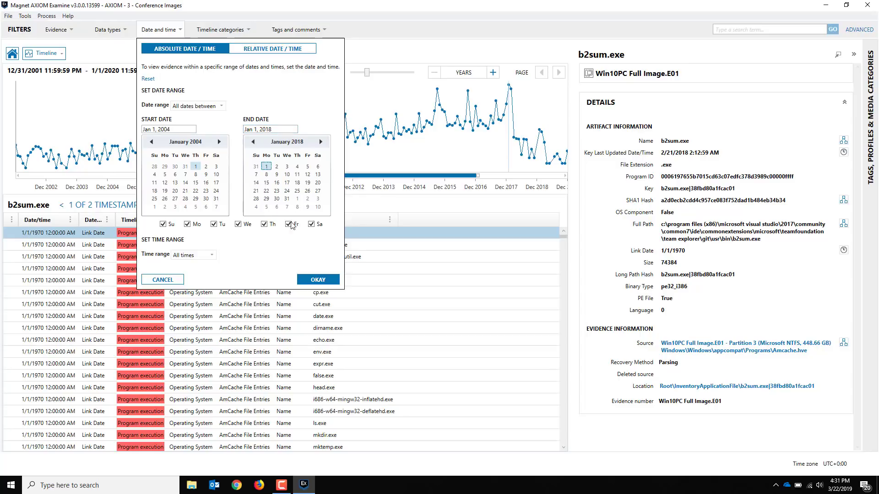
{"action": "left_click", "coordinate": [318, 279]}
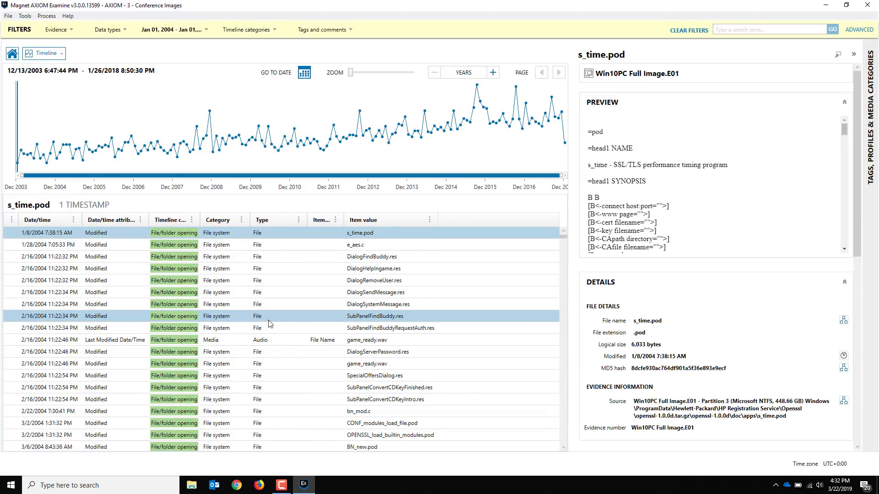
Widen the Timeline category and Date/time attribute columns and scroll the entry table.
{"action": "left_click", "coordinate": [43, 244], "text": "ctrl"}
{"action": "left_click", "coordinate": [269, 30]}
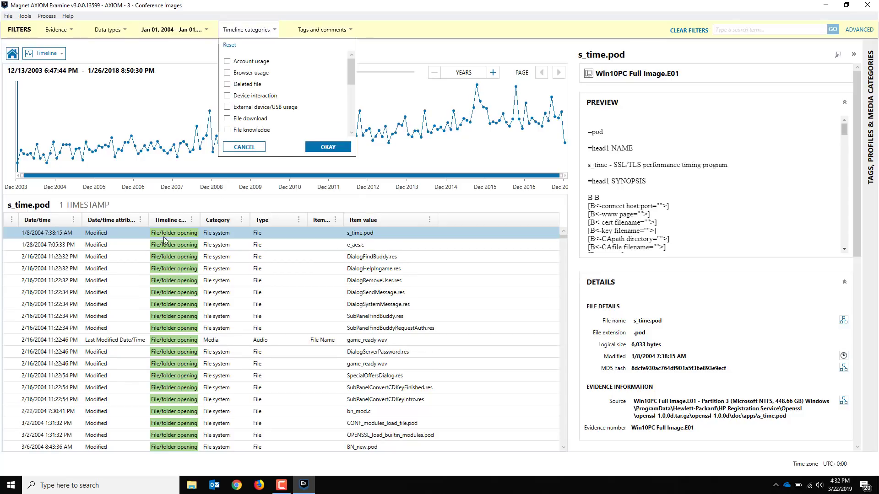
{"action": "left_click", "coordinate": [220, 269]}
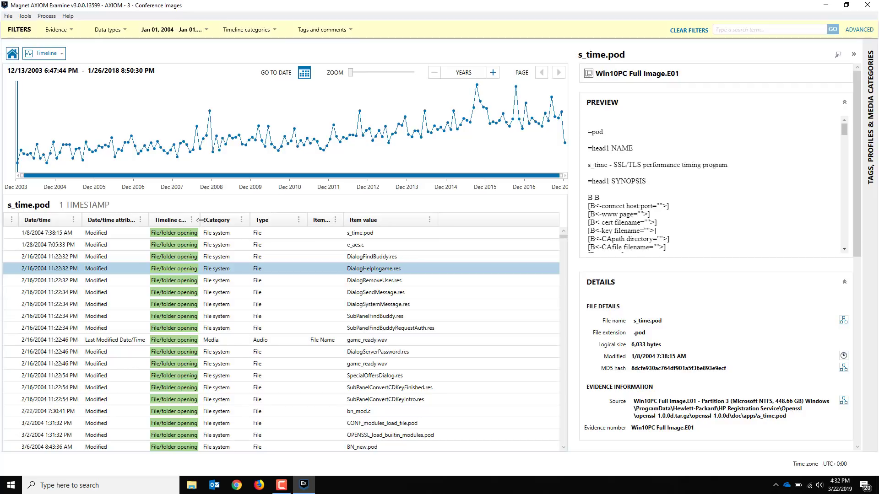
{"action": "left_click_drag", "start_coordinate": [200, 220], "coordinate": [229, 220]}
{"action": "left_click", "coordinate": [186, 247], "text": "ctrl"}
{"action": "left_click", "coordinate": [142, 235]}
{"action": "left_click_drag", "start_coordinate": [147, 221], "coordinate": [152, 222]}
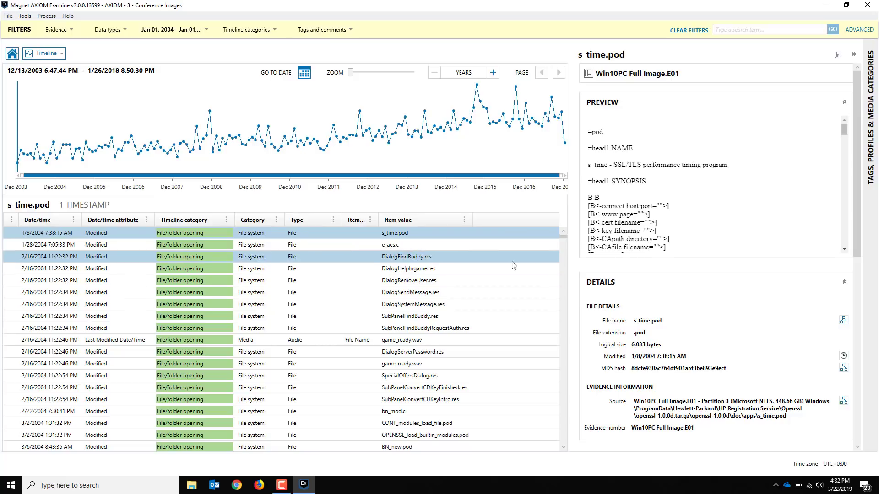
{"action": "left_click_drag", "start_coordinate": [564, 238], "coordinate": [564, 447]}
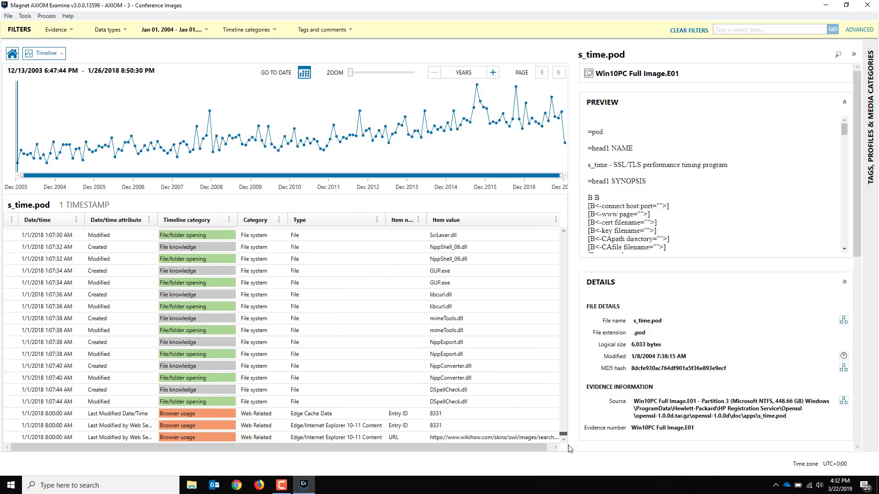
Browse the Timeline categories list, including Physical location, Program execution and User event.
{"action": "left_click", "coordinate": [265, 30]}
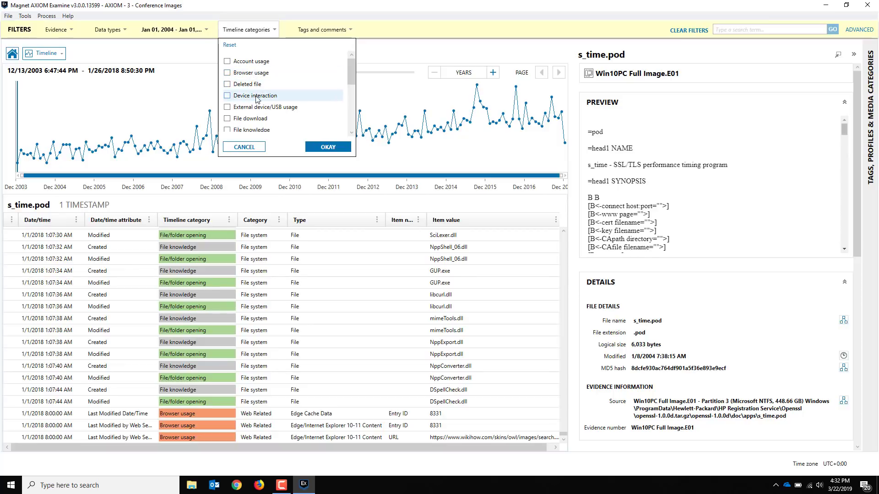
{"action": "scroll", "coordinate": [285, 97], "scroll_direction": "down", "scroll_amount": 3}
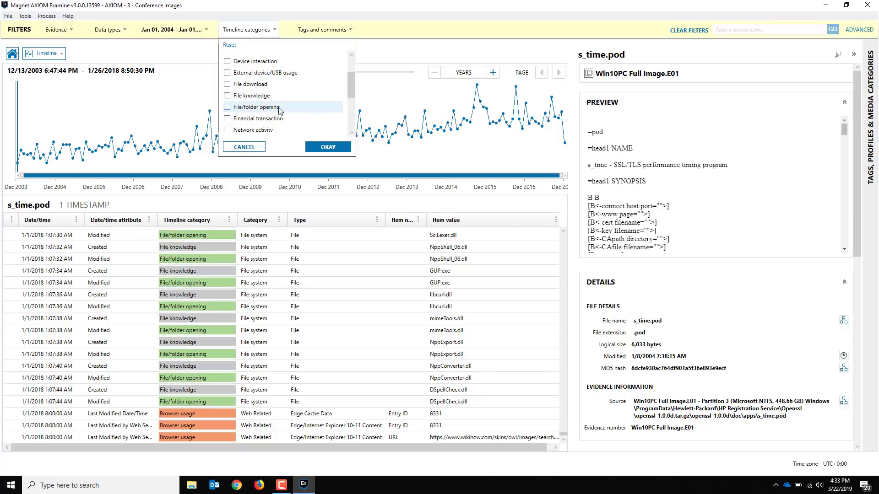
{"action": "scroll", "coordinate": [268, 104], "scroll_direction": "down", "scroll_amount": 3}
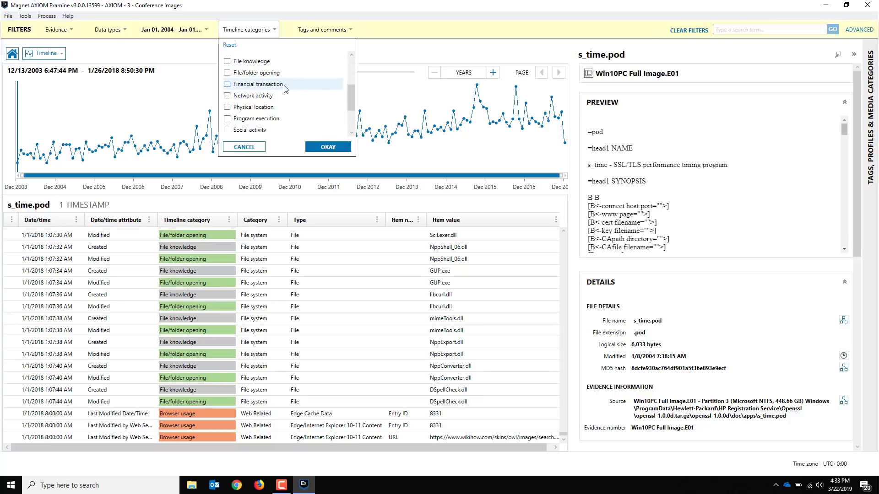
{"action": "scroll", "coordinate": [275, 103], "scroll_direction": "down", "scroll_amount": 3}
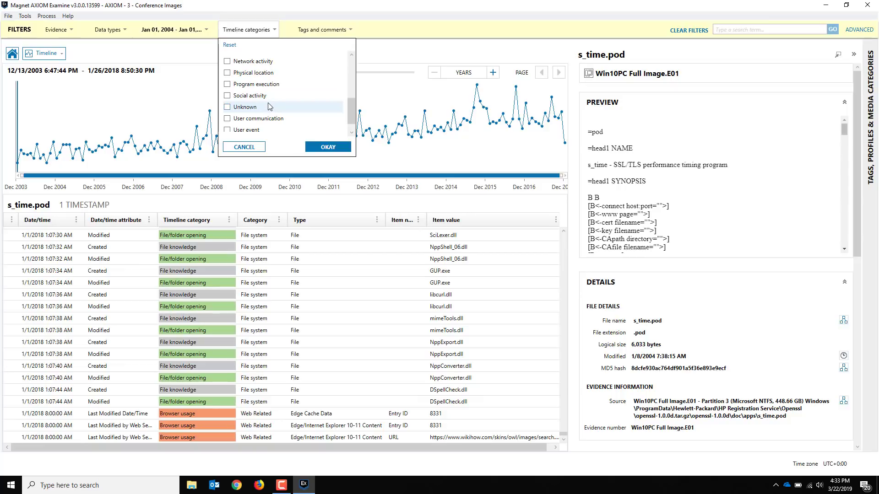
{"action": "scroll", "coordinate": [275, 104], "scroll_direction": "down", "scroll_amount": 1}
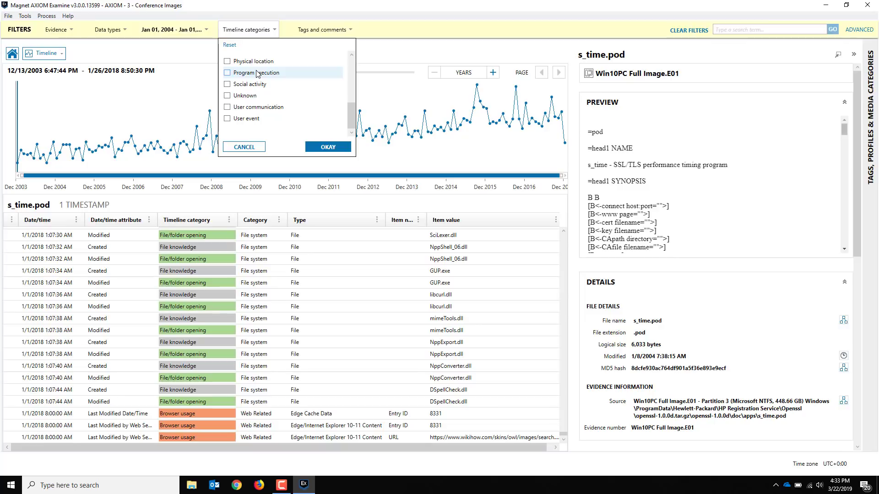
Check the Tags and comments filter, close it unchanged, and move to the search box.
{"action": "left_click", "coordinate": [340, 30]}
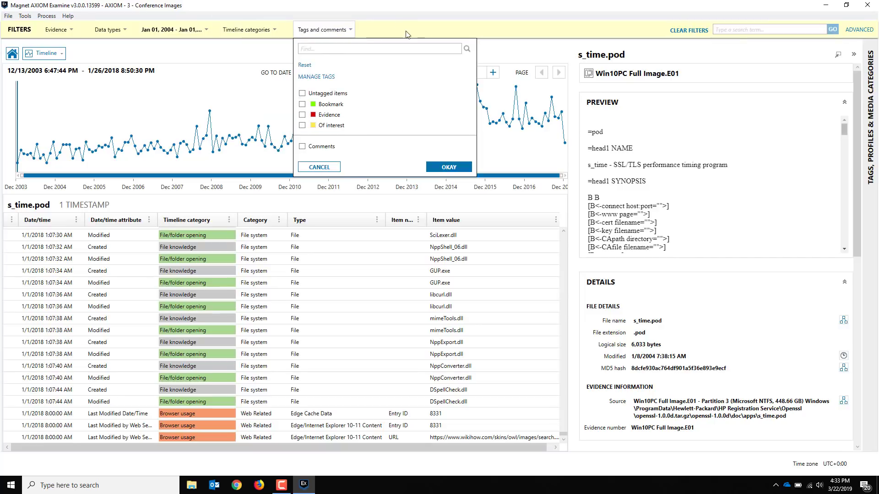
{"action": "left_click", "coordinate": [405, 248]}
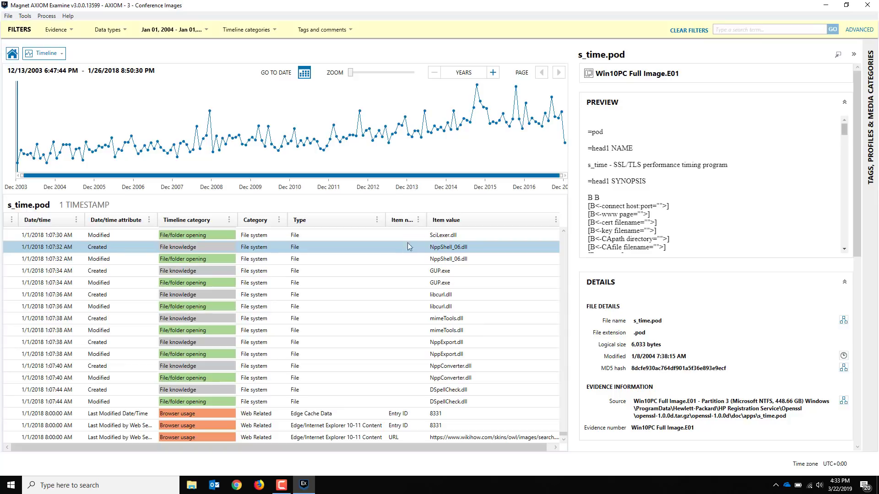
{"action": "left_click", "coordinate": [763, 29]}
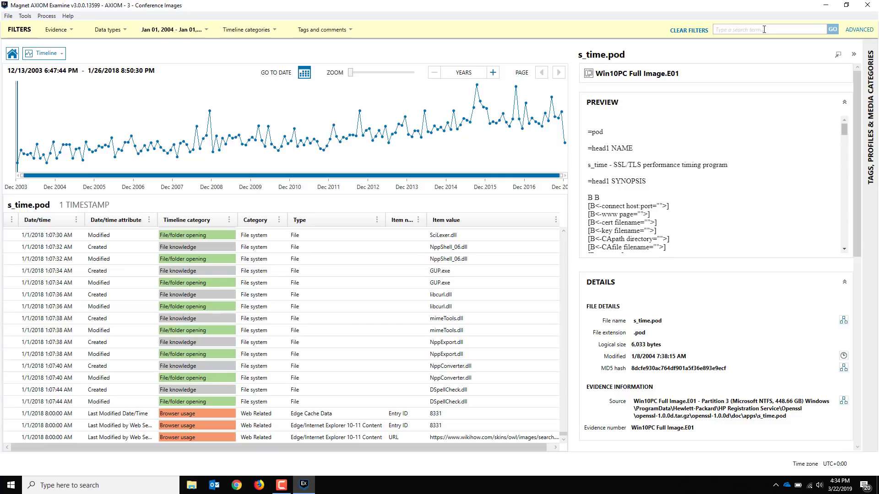
Search the timeline for the keyword 'battle'.
{"action": "type", "text": "battle"}
{"action": "key", "text": "Return"}
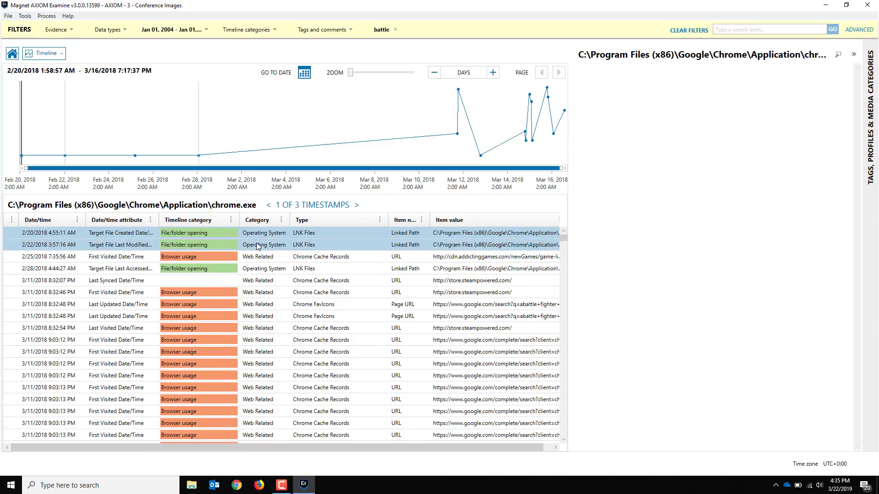
Select the 2/22/2018 chrome.exe LNK entry and inspect its Battle Fighter 2050 notes argument.
{"action": "left_click", "coordinate": [274, 246]}
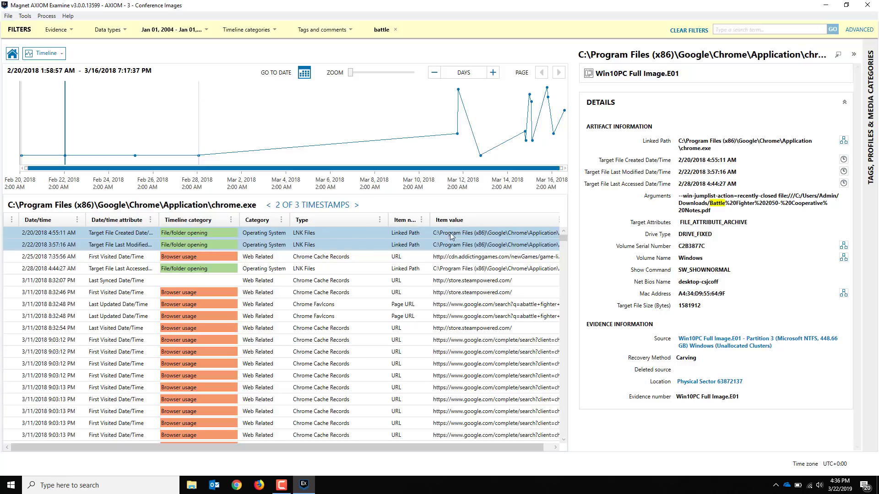
{"action": "left_click", "coordinate": [525, 236], "text": "ctrl"}
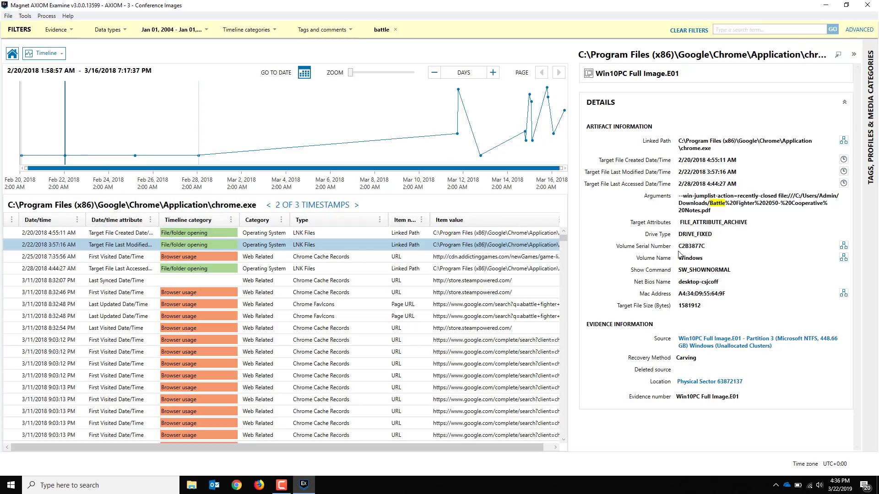
{"action": "left_click", "coordinate": [379, 233], "text": "ctrl"}
{"action": "left_click", "coordinate": [234, 270], "text": "ctrl"}
{"action": "left_click", "coordinate": [233, 269], "text": "ctrl"}
{"action": "left_click_drag", "start_coordinate": [679, 160], "coordinate": [735, 170]}
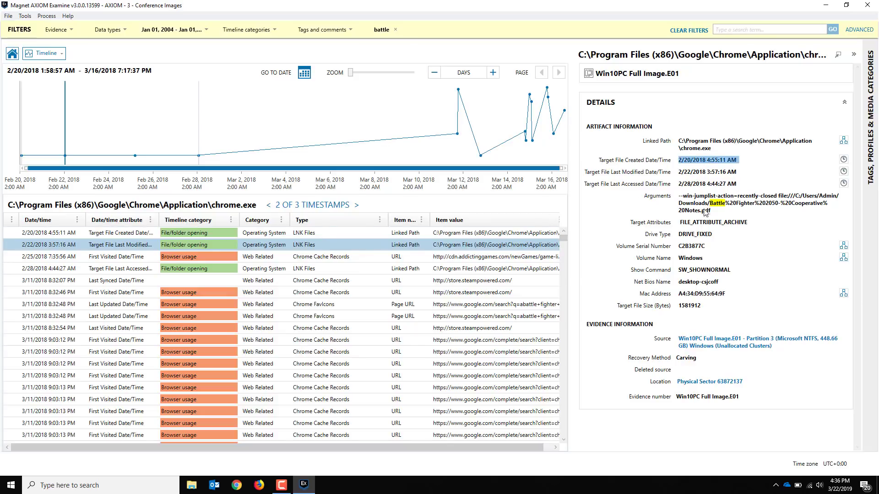
{"action": "left_click", "coordinate": [685, 183]}
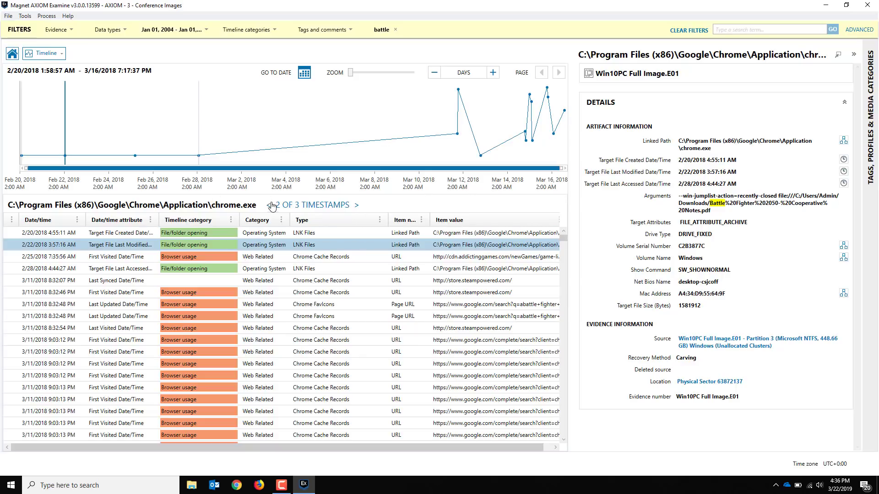
{"action": "mouse_move", "coordinate": [69, 137]}
{"action": "mouse_move", "coordinate": [21, 126]}
{"action": "mouse_move", "coordinate": [200, 120]}
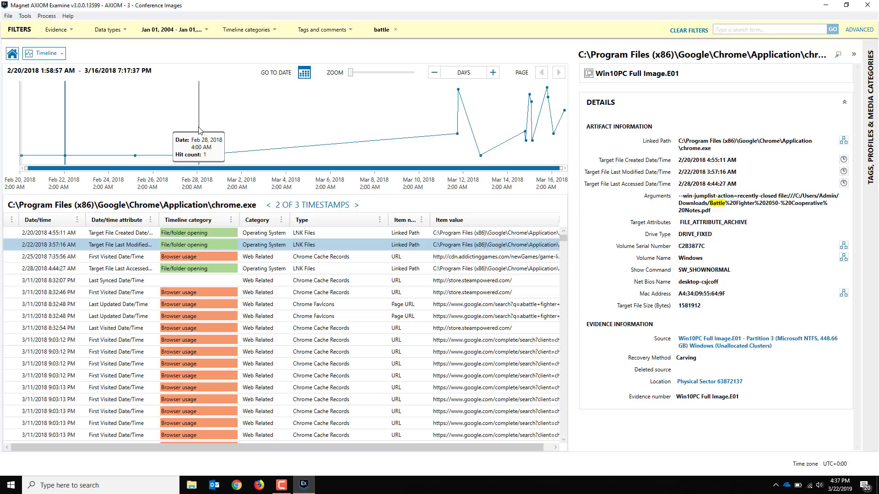
{"action": "left_click", "coordinate": [358, 209]}
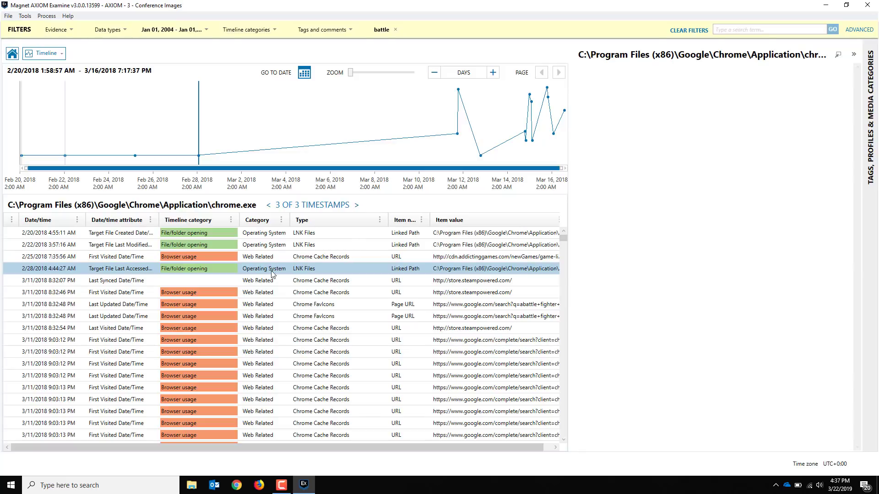
{"action": "left_click", "coordinate": [269, 207]}
{"action": "left_click", "coordinate": [270, 206]}
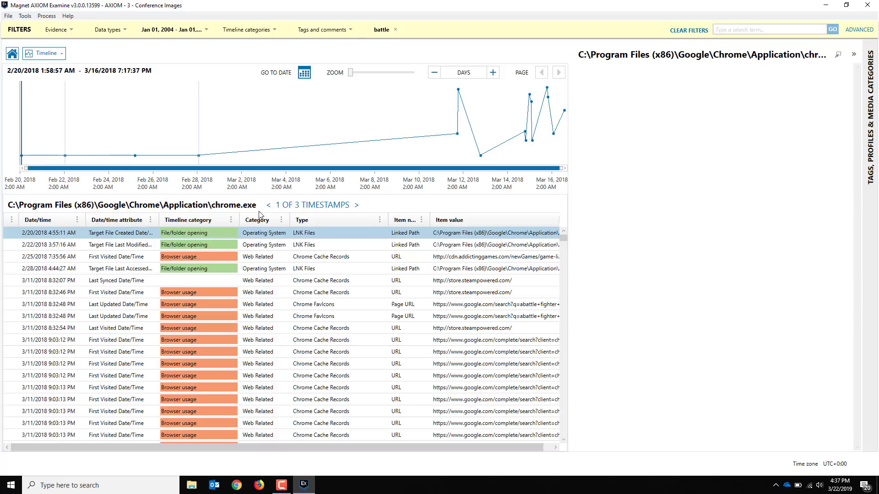
{"action": "left_click", "coordinate": [259, 245]}
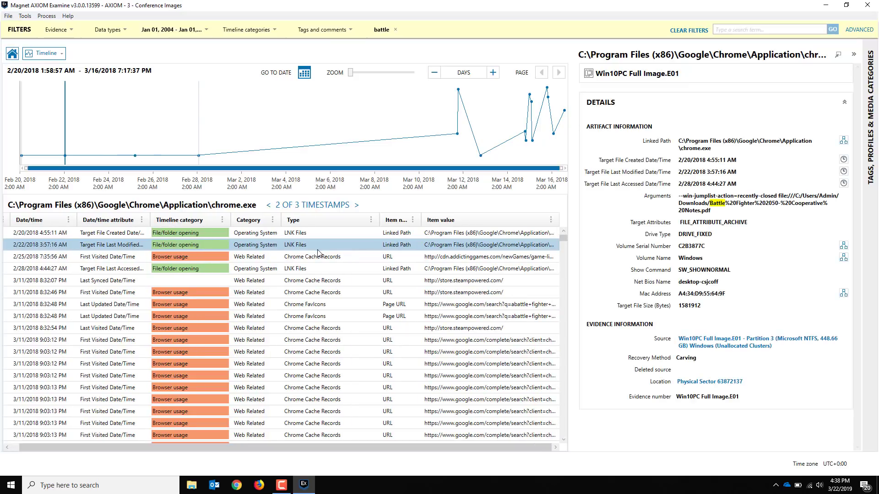
Step through the Steam, Google search and web history rows to the 'abattle fighter 2050' search details.
{"action": "left_click", "coordinate": [350, 292]}
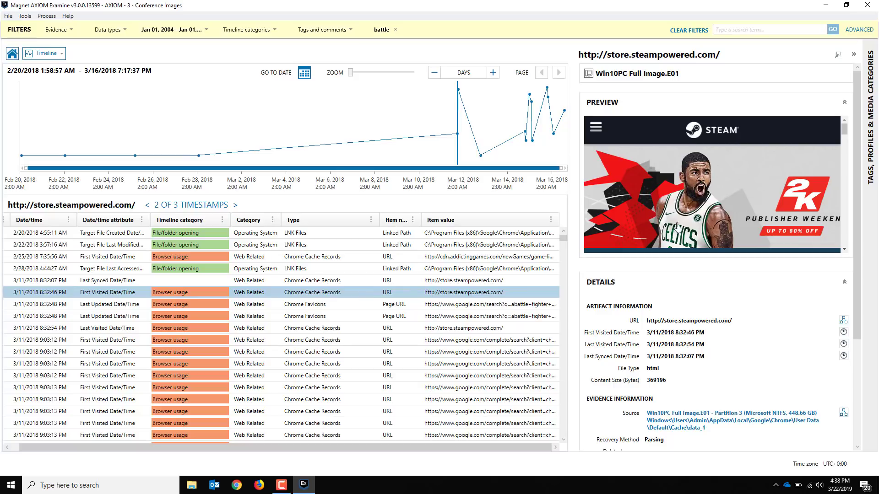
{"action": "scroll", "coordinate": [366, 288], "scroll_direction": "down", "scroll_amount": 4}
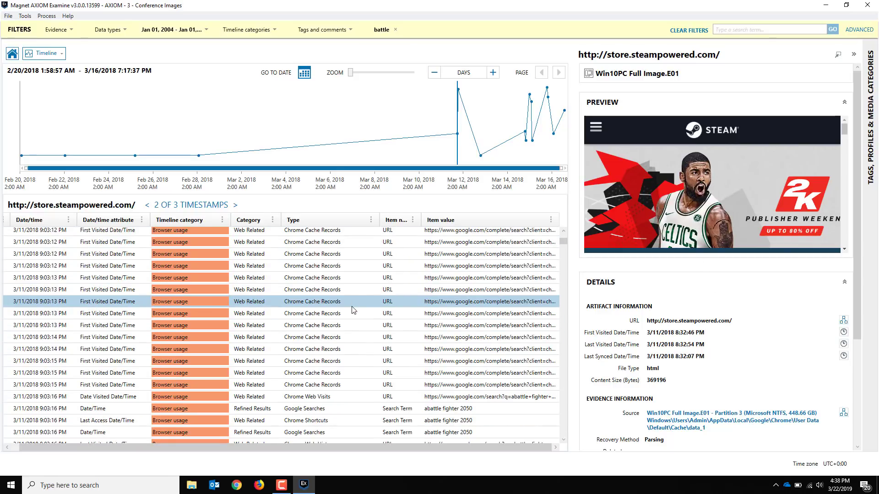
{"action": "left_click", "coordinate": [316, 292]}
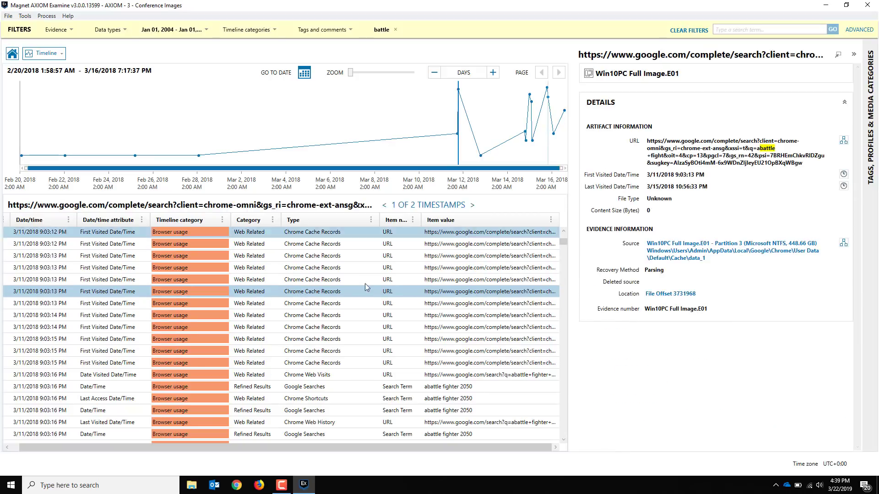
{"action": "scroll", "coordinate": [309, 320], "scroll_direction": "down", "scroll_amount": 4}
{"action": "left_click", "coordinate": [312, 298]}
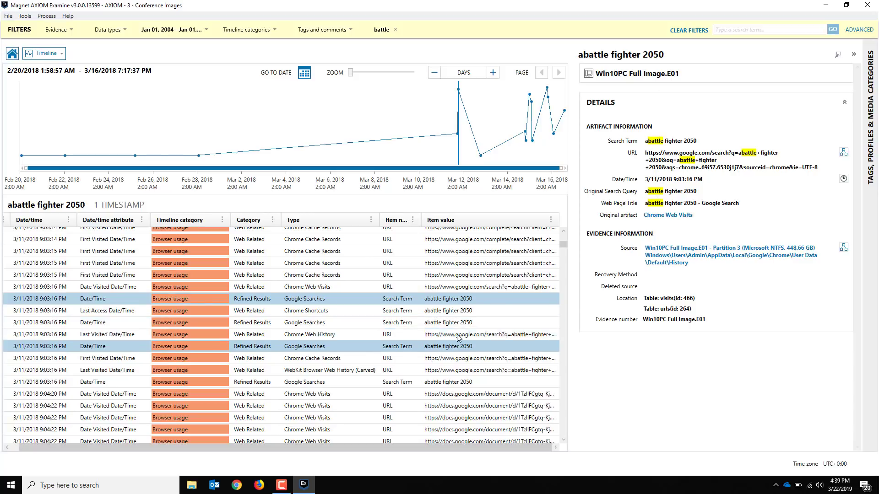
{"action": "scroll", "coordinate": [388, 288], "scroll_direction": "down", "scroll_amount": 1}
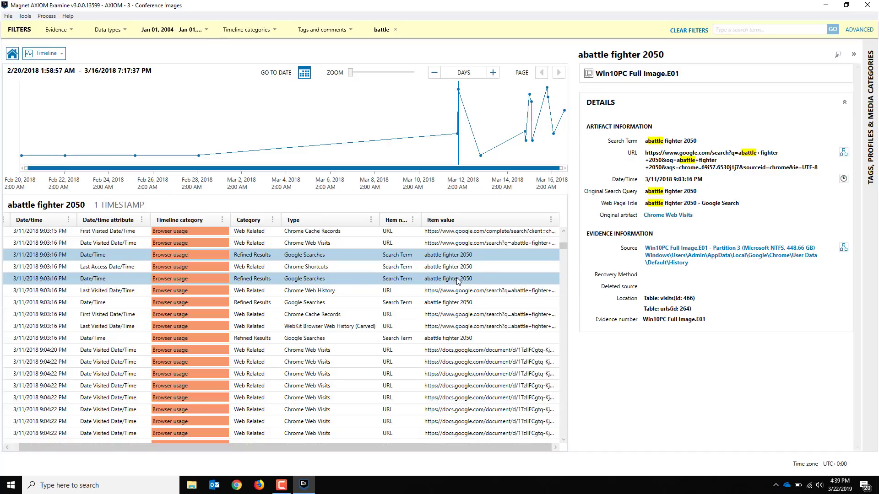
{"action": "left_click", "coordinate": [338, 293]}
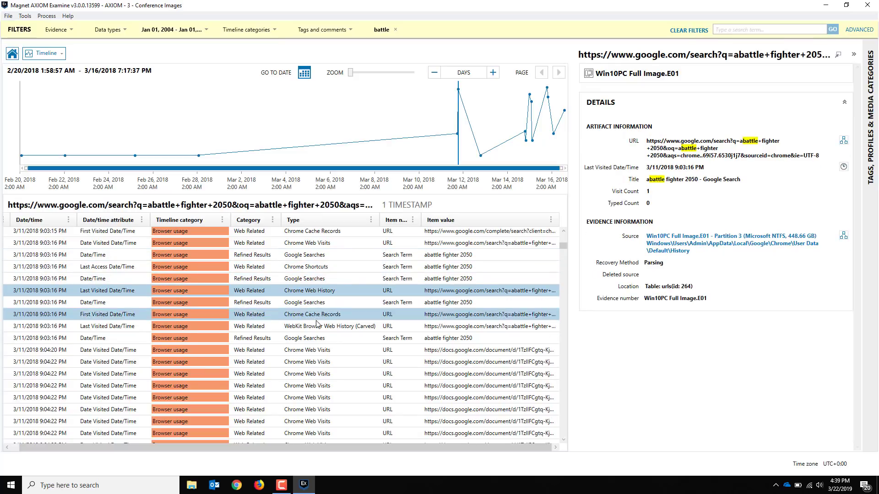
Review the 'abattle fighter 2050' search entry and the 9:04 PM Google Docs visits.
{"action": "left_click", "coordinate": [316, 339]}
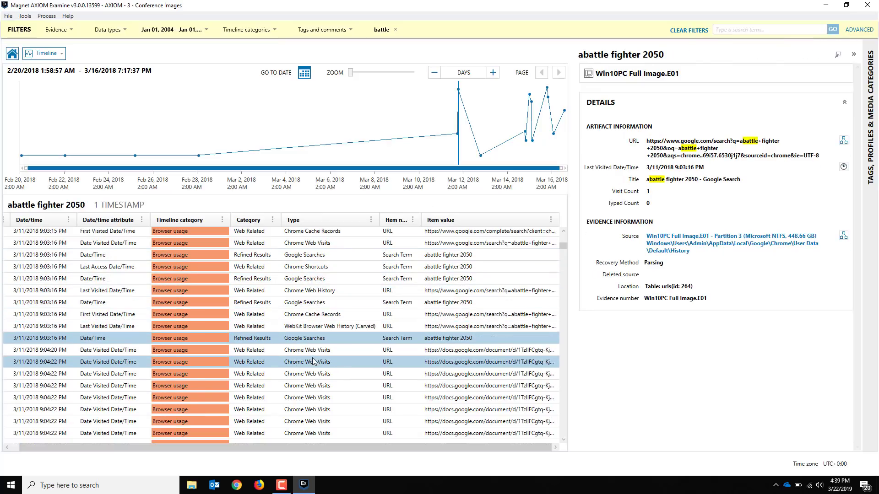
{"action": "left_click", "coordinate": [321, 350]}
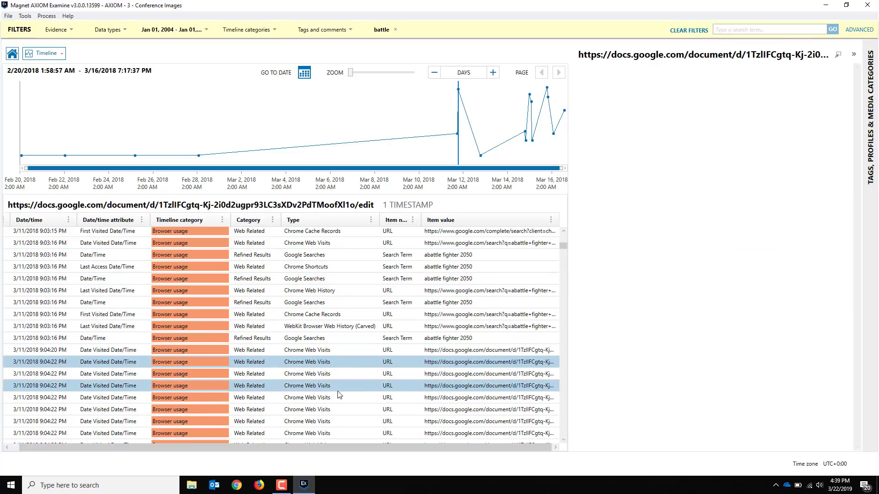
{"action": "left_click", "coordinate": [453, 358]}
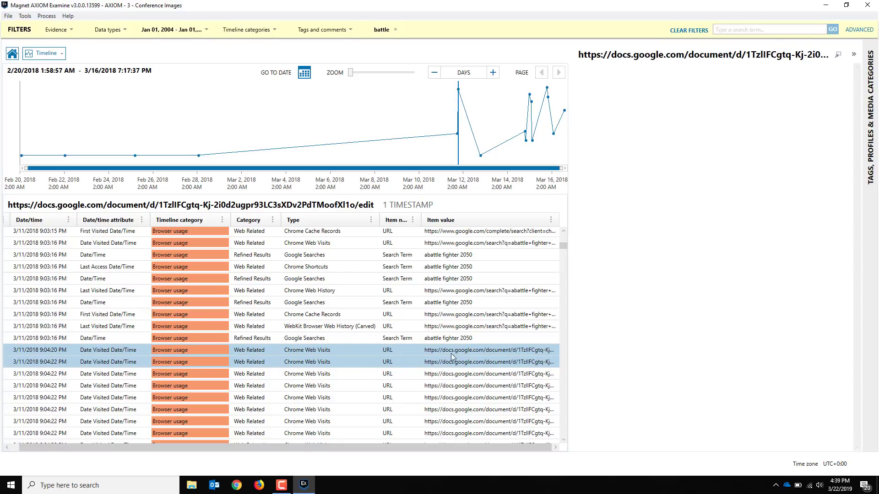
{"action": "scroll", "coordinate": [454, 356], "scroll_direction": "down", "scroll_amount": 2}
{"action": "scroll", "coordinate": [454, 357], "scroll_direction": "down", "scroll_amount": 8}
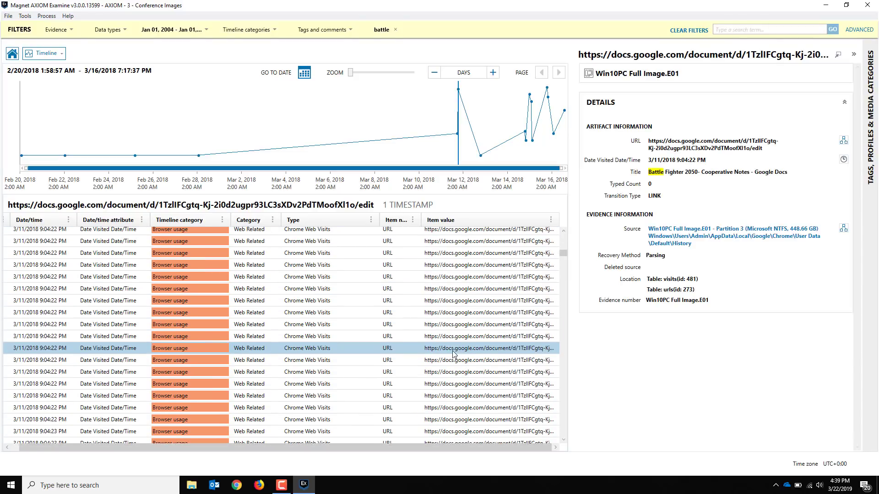
{"action": "scroll", "coordinate": [455, 356], "scroll_direction": "down", "scroll_amount": 8}
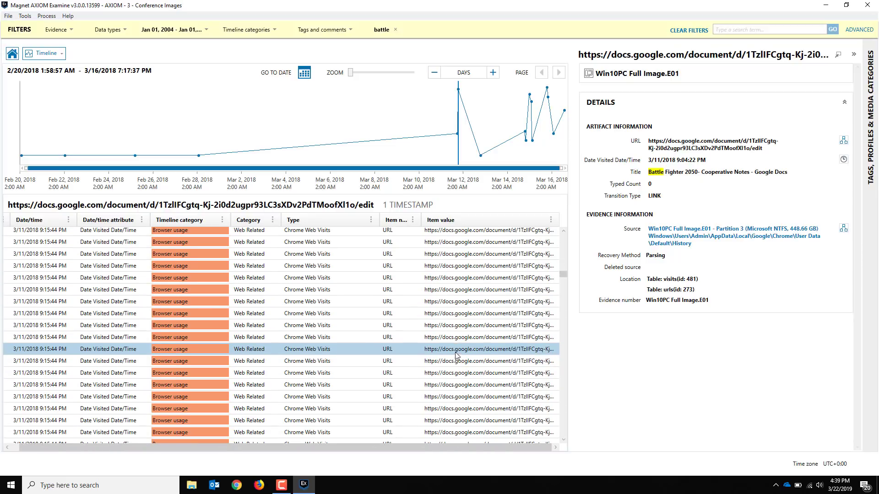
Look through the paint_battle file entries and open the Battle Fighter Facebook message.
{"action": "left_click_drag", "start_coordinate": [457, 353], "coordinate": [432, 314]}
{"action": "scroll", "coordinate": [476, 300], "scroll_direction": "down", "scroll_amount": 2}
{"action": "left_click", "coordinate": [288, 310]}
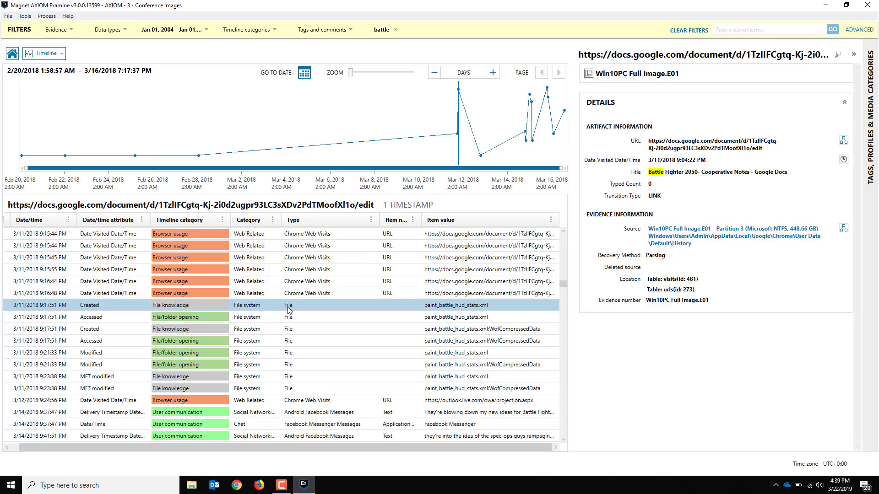
{"action": "left_click_drag", "start_coordinate": [234, 313], "coordinate": [425, 294]}
{"action": "scroll", "coordinate": [423, 357], "scroll_direction": "down", "scroll_amount": 3}
{"action": "scroll", "coordinate": [405, 312], "scroll_direction": "down", "scroll_amount": 1}
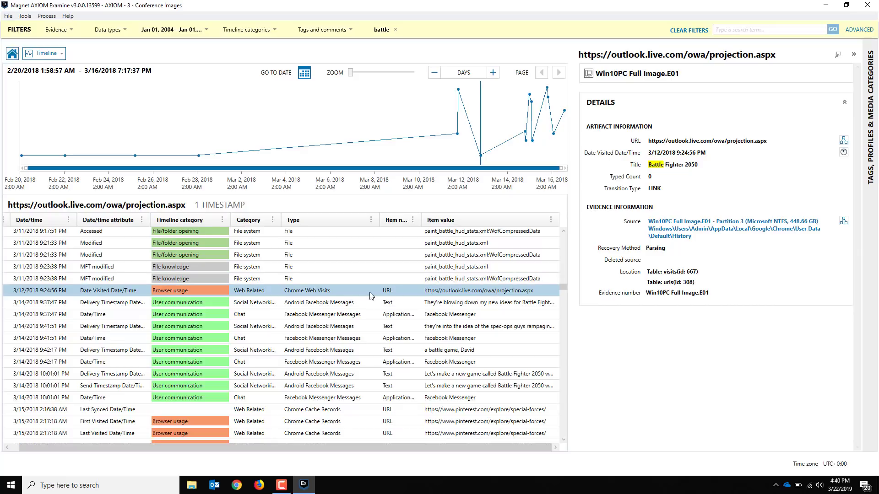
{"action": "left_click", "coordinate": [348, 301]}
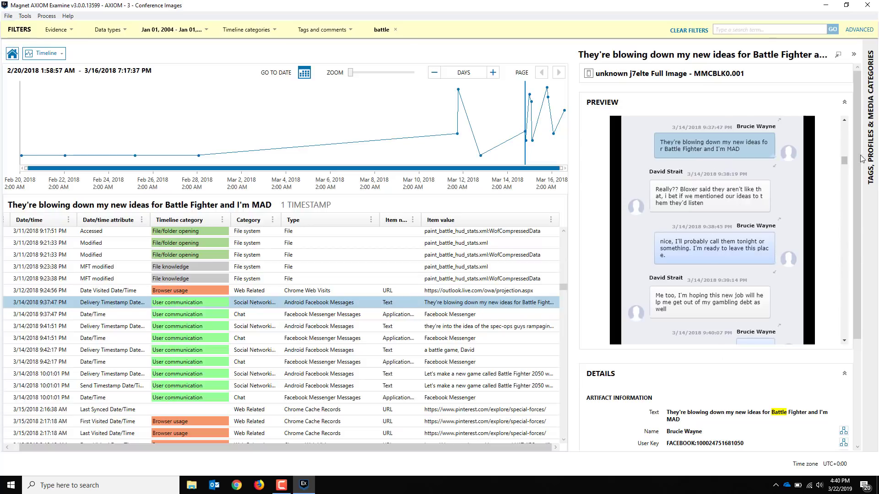
View the Pinterest special-forces page visit and scroll through its preview.
{"action": "left_click_drag", "start_coordinate": [856, 182], "coordinate": [857, 284]}
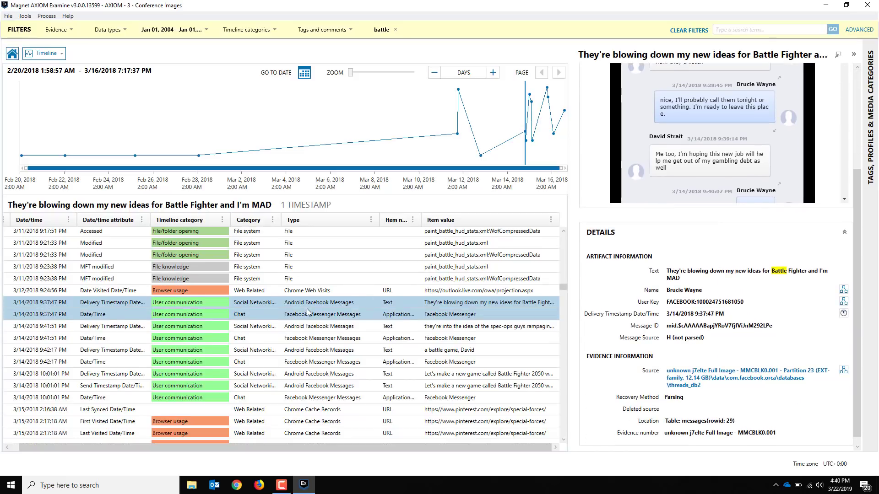
{"action": "scroll", "coordinate": [307, 313], "scroll_direction": "down", "scroll_amount": 1}
{"action": "scroll", "coordinate": [194, 345], "scroll_direction": "down", "scroll_amount": 2}
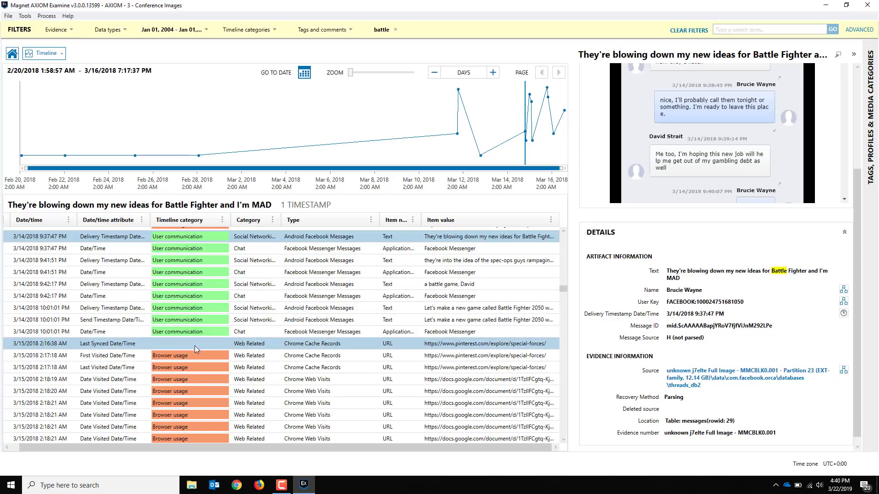
{"action": "scroll", "coordinate": [242, 302], "scroll_direction": "down", "scroll_amount": 1}
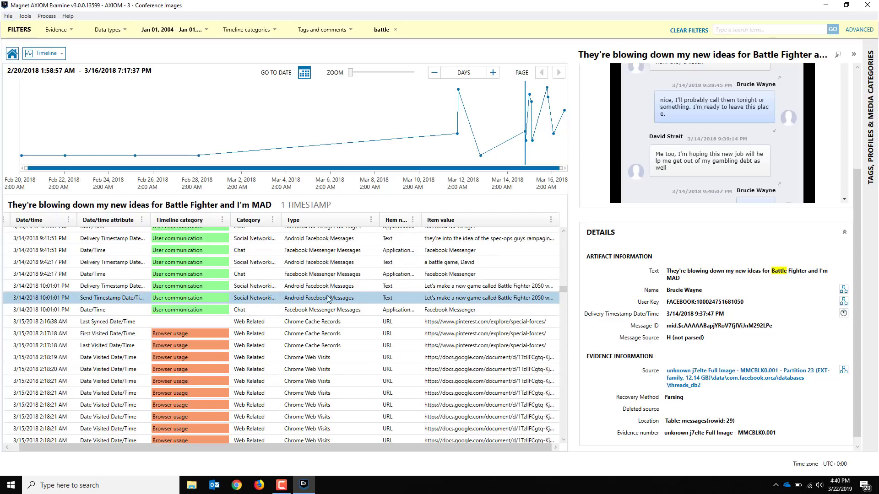
{"action": "scroll", "coordinate": [324, 298], "scroll_direction": "down", "scroll_amount": 1}
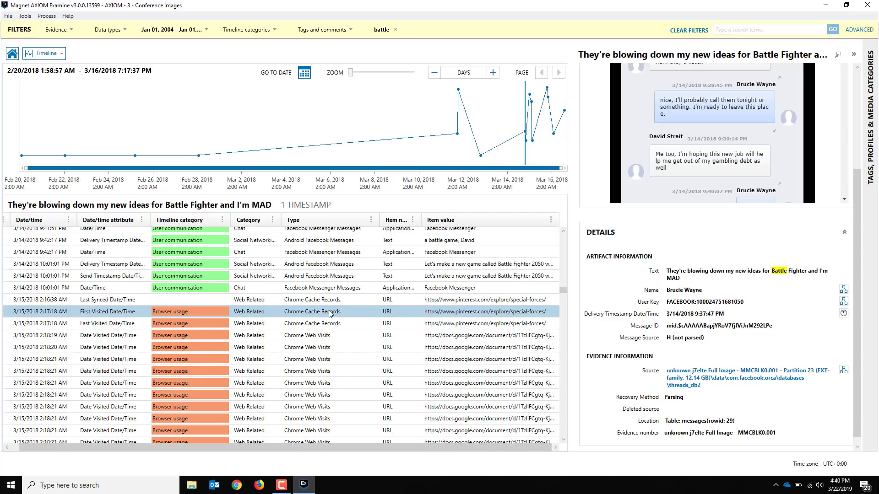
{"action": "left_click", "coordinate": [319, 315]}
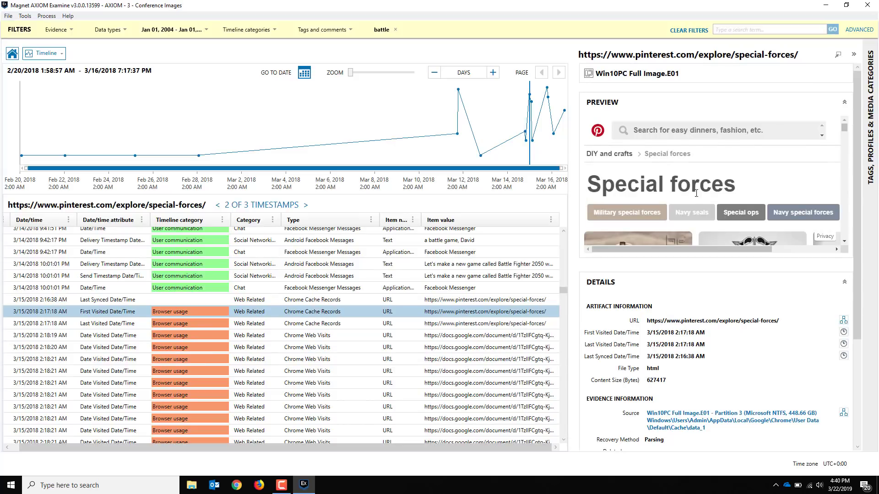
{"action": "scroll", "coordinate": [600, 168], "scroll_direction": "down", "scroll_amount": 1}
{"action": "scroll", "coordinate": [670, 175], "scroll_direction": "down", "scroll_amount": 2}
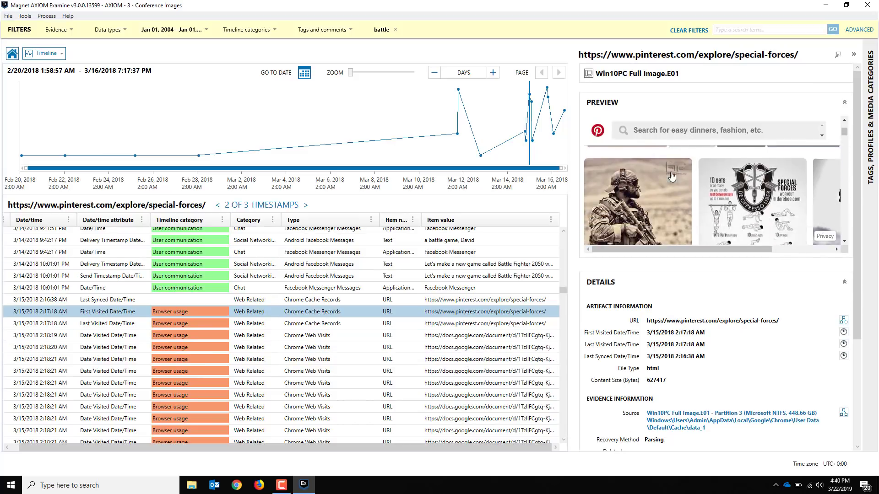
{"action": "scroll", "coordinate": [679, 220], "scroll_direction": "down", "scroll_amount": 2}
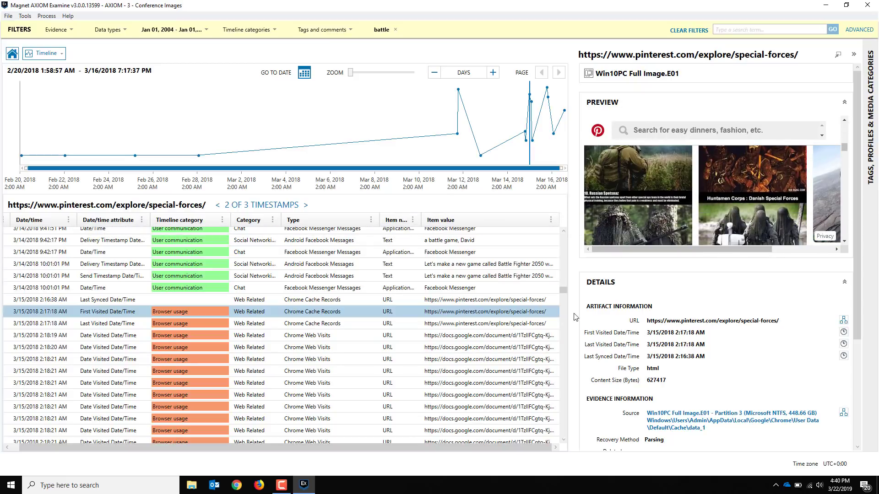
{"action": "scroll", "coordinate": [380, 302], "scroll_direction": "down", "scroll_amount": 1}
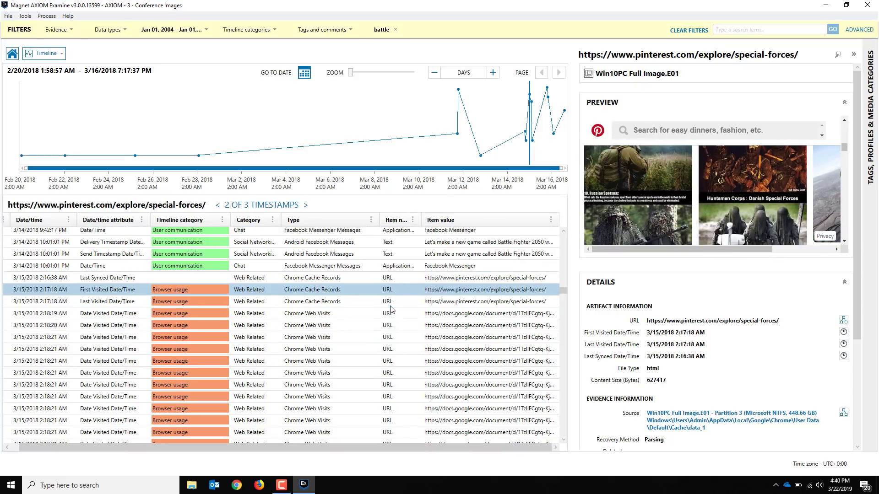
Show the 2:18:19 AM Cooperative Notes Google Docs visit and scroll its details.
{"action": "left_click", "coordinate": [349, 320]}
{"action": "scroll", "coordinate": [344, 323], "scroll_direction": "down", "scroll_amount": 5}
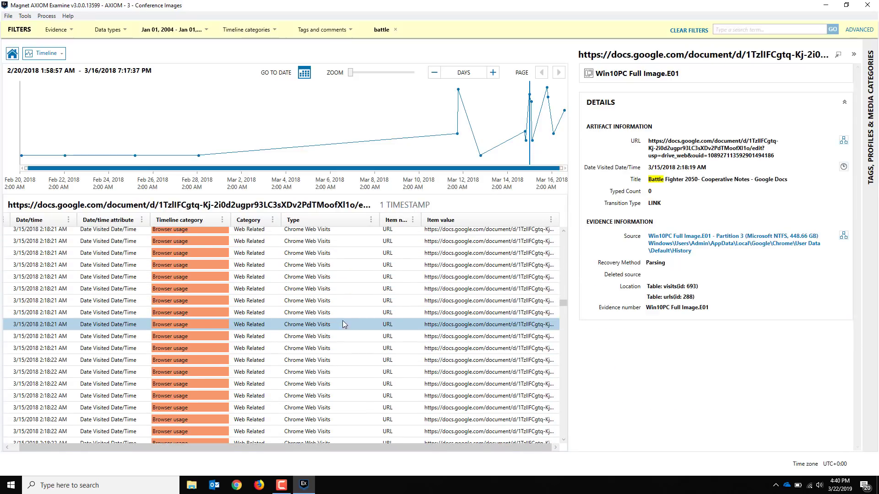
{"action": "scroll", "coordinate": [343, 320], "scroll_direction": "down", "scroll_amount": 4}
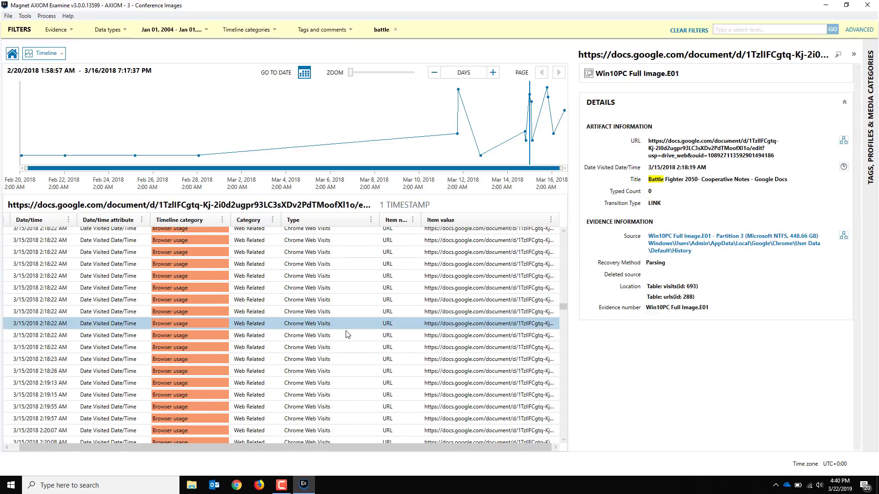
{"action": "scroll", "coordinate": [344, 324], "scroll_direction": "down", "scroll_amount": 5}
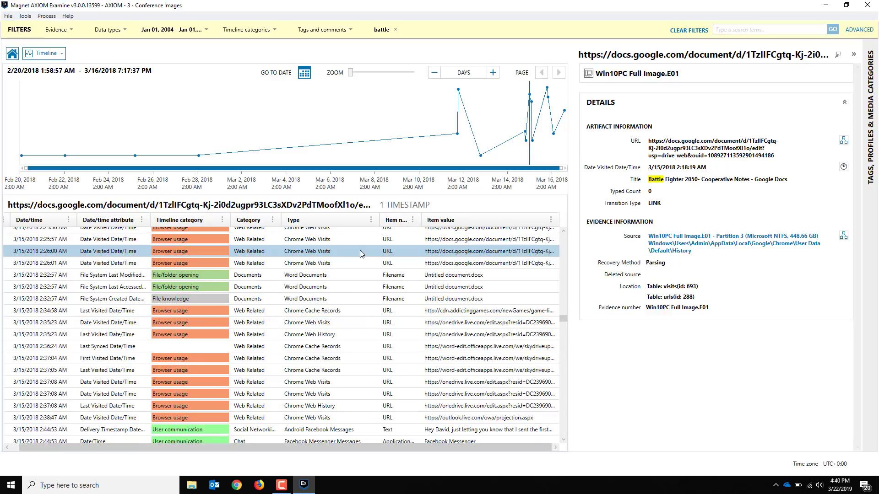
Preview Untitled document.docx, then show the 2:35:23 AM OneDrive Word Online visit record.
{"action": "left_click", "coordinate": [319, 276]}
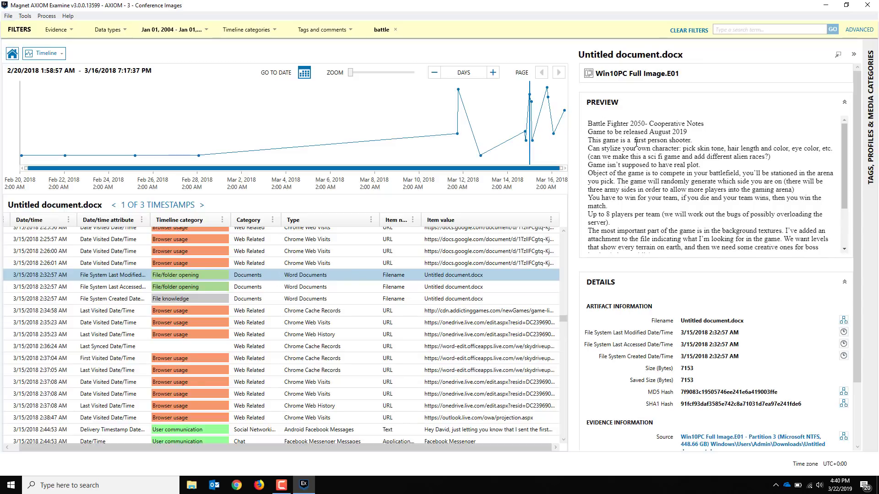
{"action": "left_click_drag", "start_coordinate": [608, 132], "coordinate": [650, 173]}
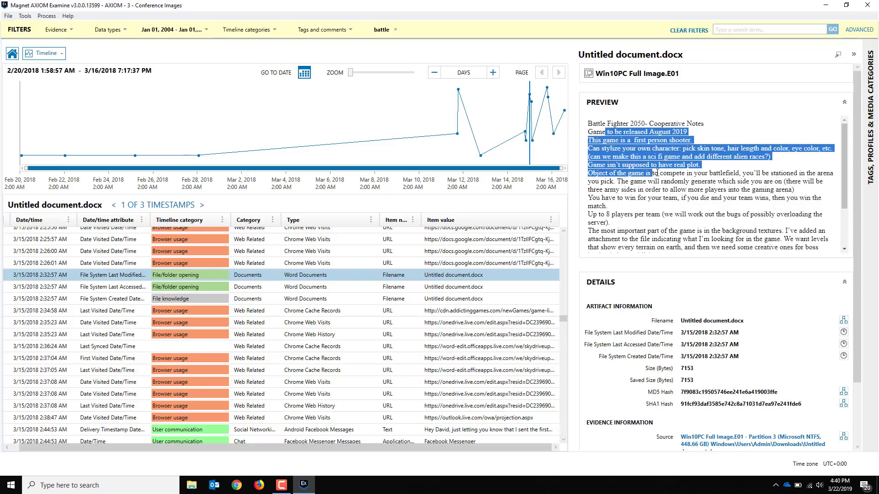
{"action": "scroll", "coordinate": [657, 173], "scroll_direction": "down", "scroll_amount": 3}
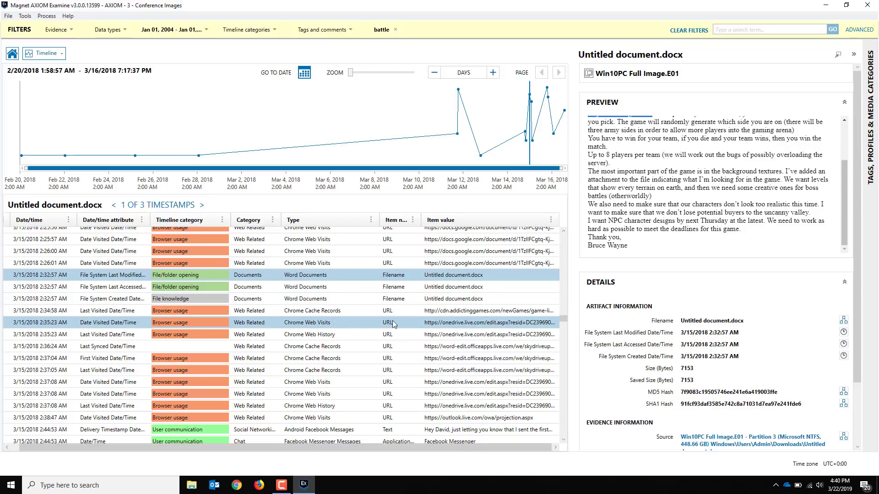
{"action": "left_click", "coordinate": [348, 322]}
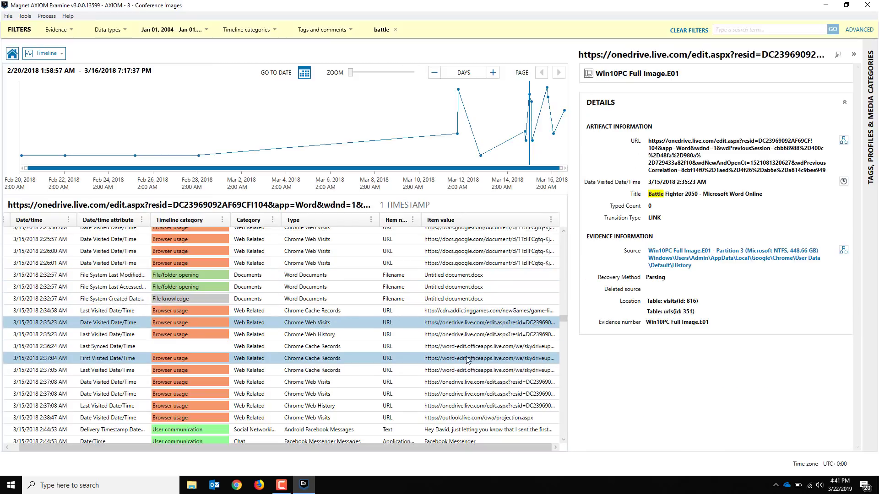
{"action": "scroll", "coordinate": [466, 360], "scroll_direction": "down", "scroll_amount": 2}
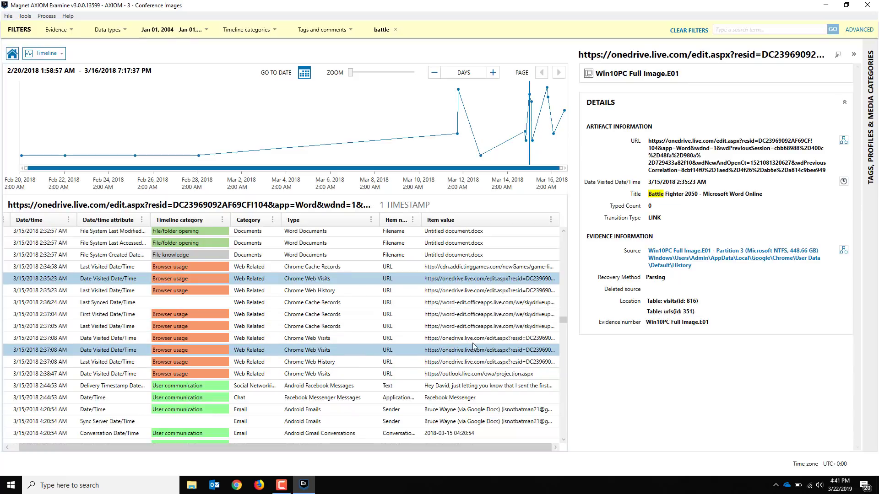
View the Facebook message about the Battle Fighter 2050 outline.
{"action": "left_click", "coordinate": [458, 344]}
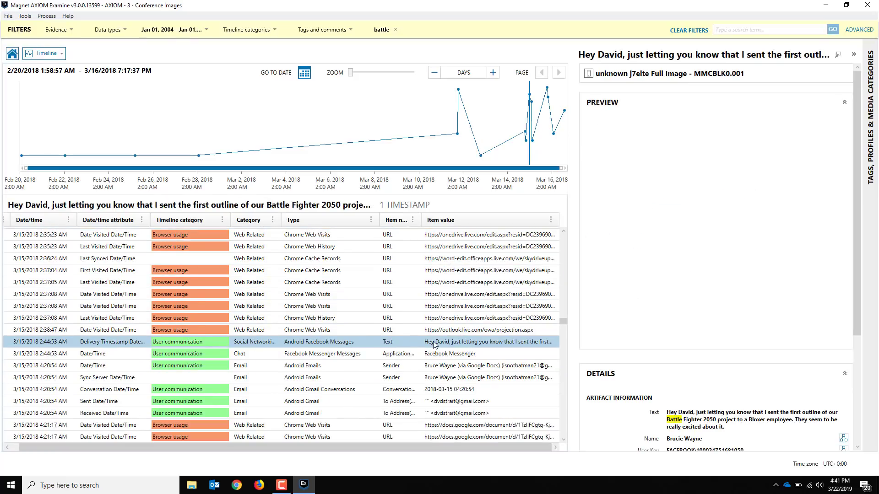
{"action": "scroll", "coordinate": [748, 172], "scroll_direction": "down", "scroll_amount": 4}
{"action": "scroll", "coordinate": [375, 333], "scroll_direction": "down", "scroll_amount": 2}
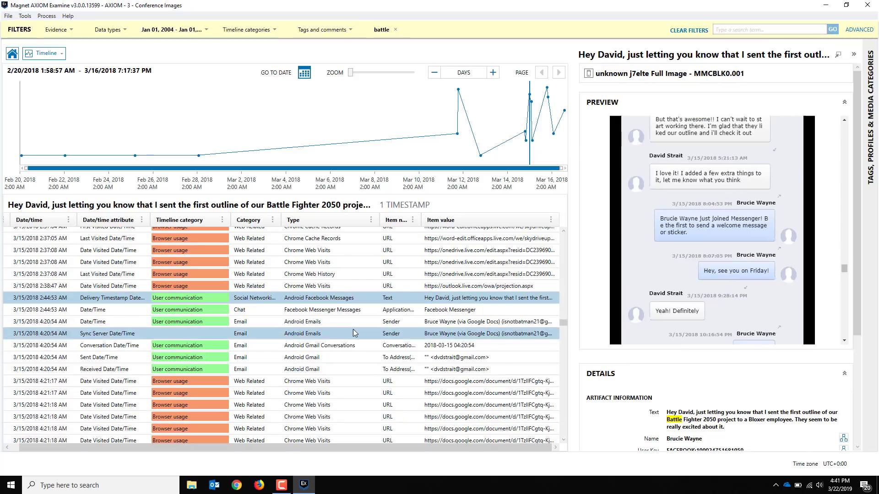
Read the Google Docs invitation email, then preview Battle Fighter 2050- Cooperative Notes.pdf.
{"action": "left_click", "coordinate": [436, 323]}
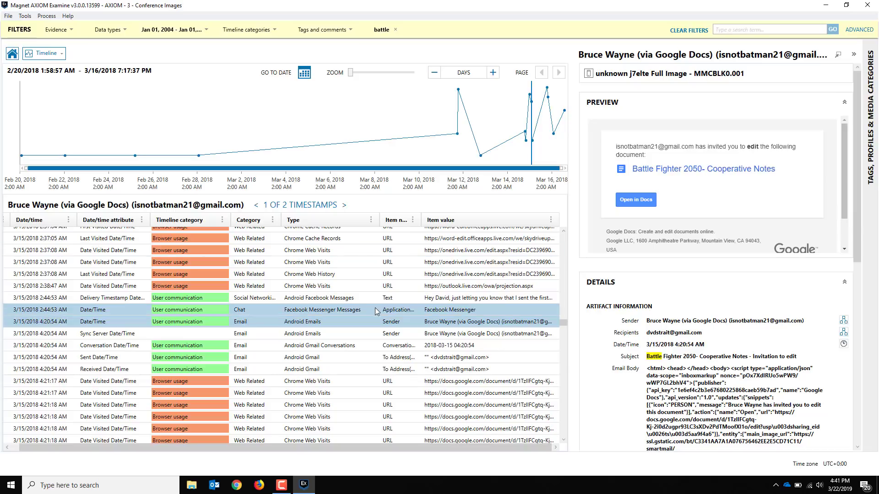
{"action": "scroll", "coordinate": [507, 295], "scroll_direction": "down", "scroll_amount": 2}
{"action": "scroll", "coordinate": [463, 292], "scroll_direction": "down", "scroll_amount": 2}
{"action": "scroll", "coordinate": [468, 322], "scroll_direction": "down", "scroll_amount": 10}
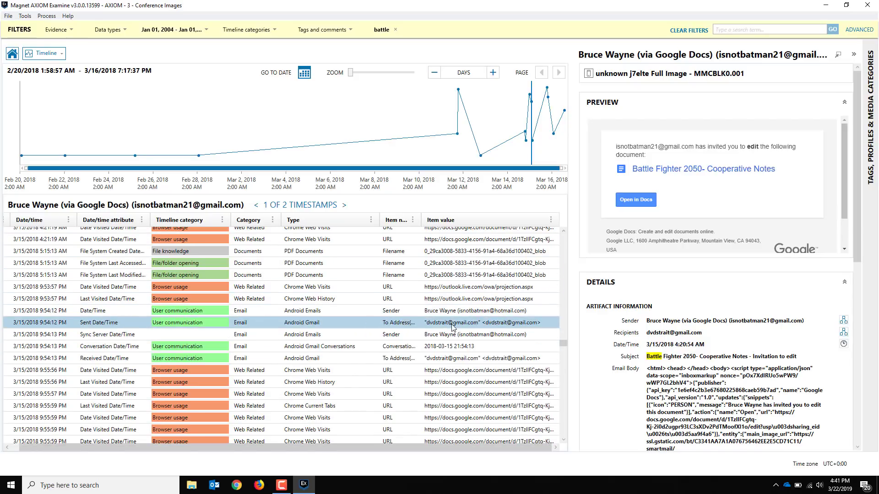
{"action": "scroll", "coordinate": [458, 349], "scroll_direction": "down", "scroll_amount": 2}
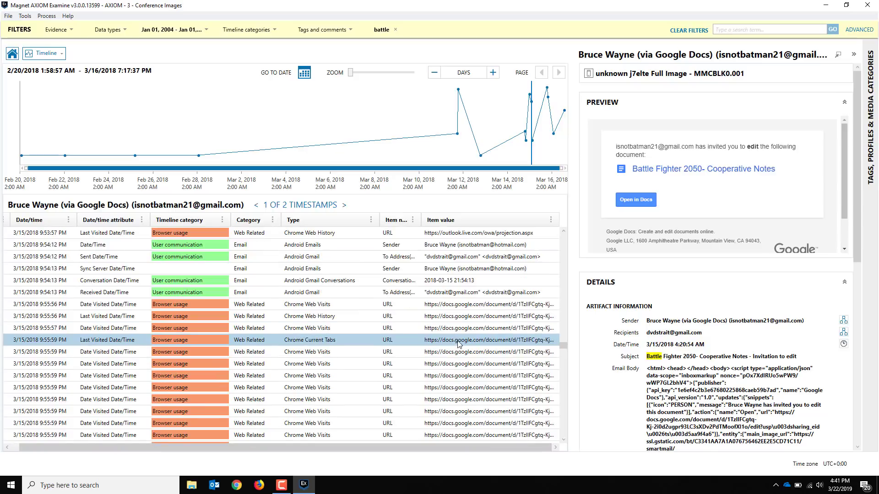
{"action": "scroll", "coordinate": [456, 350], "scroll_direction": "down", "scroll_amount": 5}
{"action": "scroll", "coordinate": [455, 336], "scroll_direction": "down", "scroll_amount": 6}
{"action": "scroll", "coordinate": [450, 327], "scroll_direction": "down", "scroll_amount": 4}
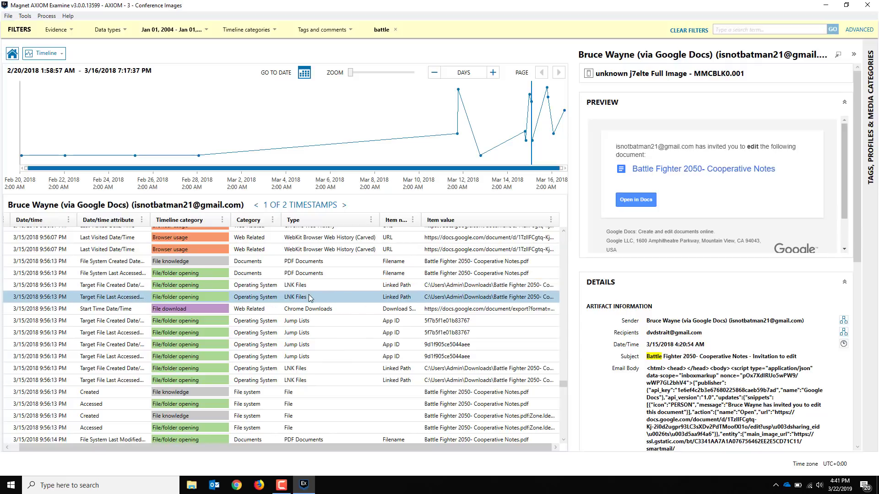
{"action": "left_click", "coordinate": [325, 261]}
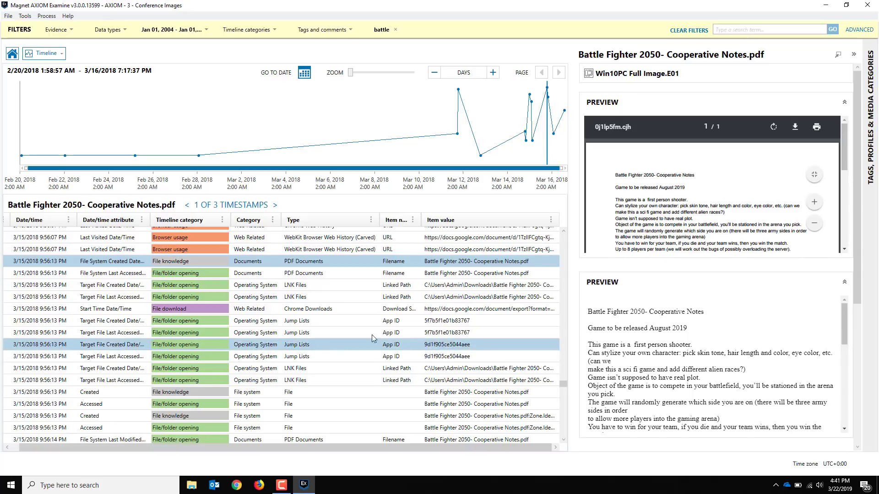
View the LNK shortcut and Chrome download records of the Cooperative Notes PDF.
{"action": "left_click", "coordinate": [310, 286]}
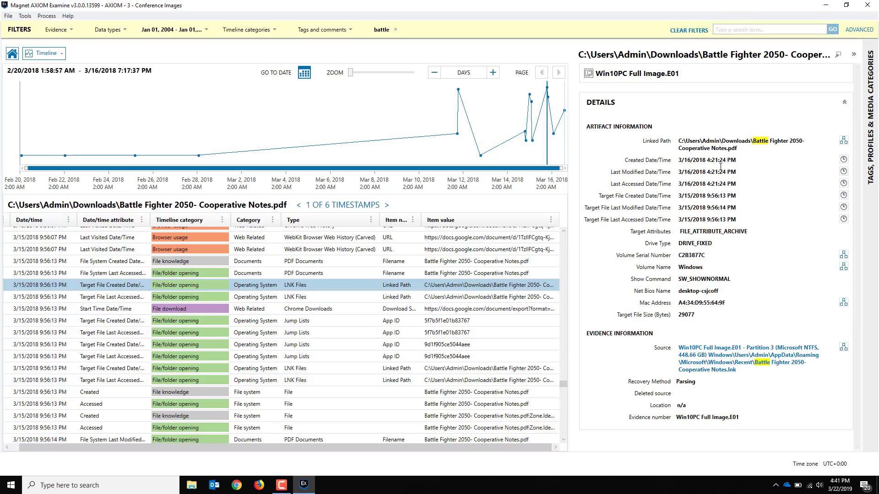
{"action": "left_click", "coordinate": [349, 312]}
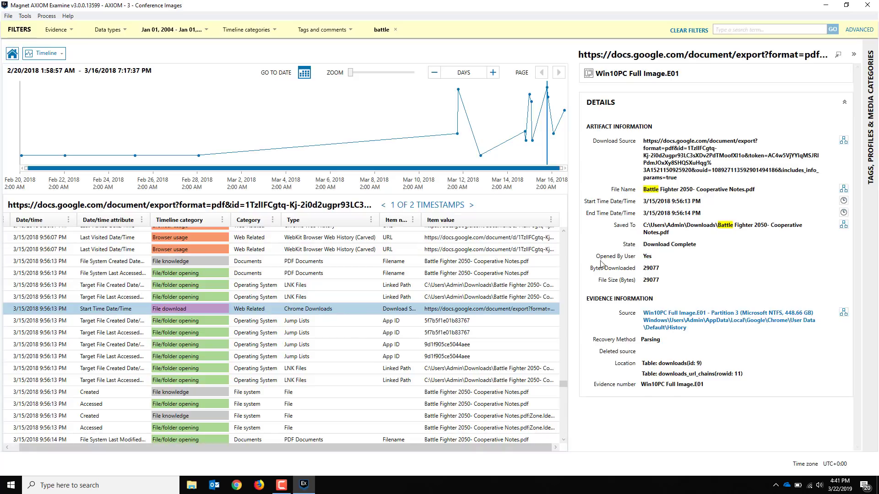
{"action": "scroll", "coordinate": [339, 322], "scroll_direction": "down", "scroll_amount": 1}
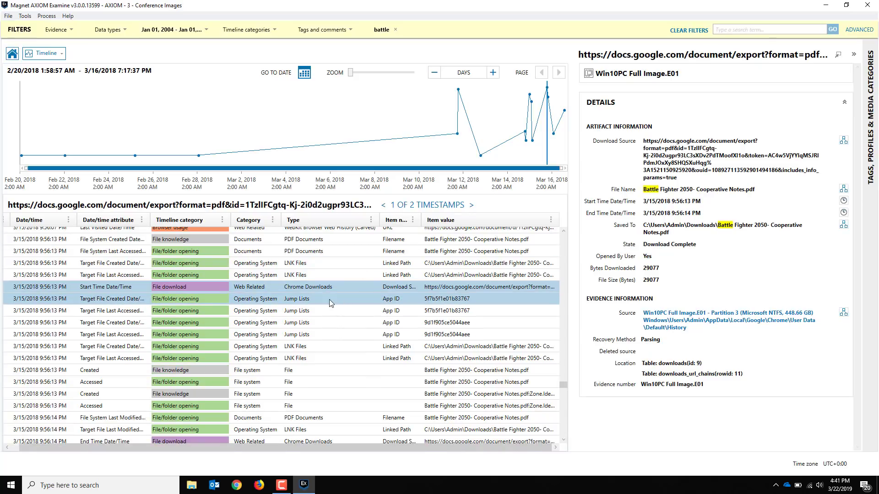
Check the notes PDF's jump list, Zone.Identifier and file-system access records.
{"action": "left_click", "coordinate": [331, 308]}
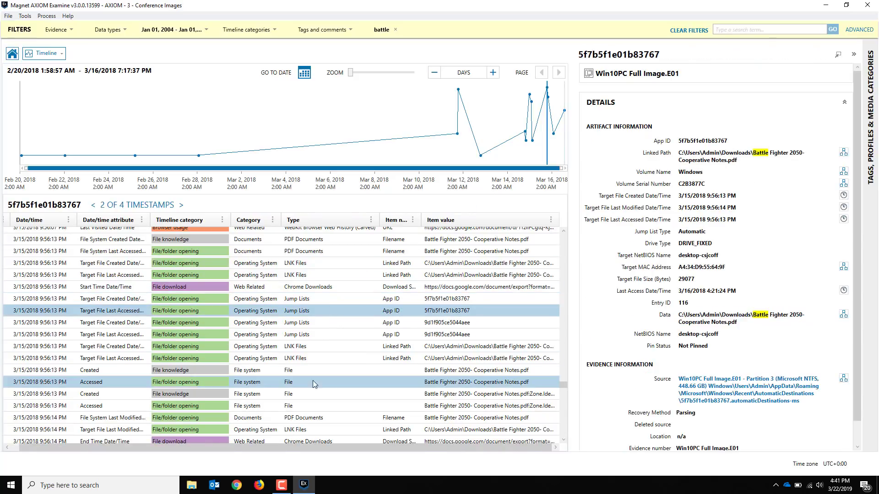
{"action": "scroll", "coordinate": [307, 382], "scroll_direction": "down", "scroll_amount": 2}
{"action": "left_click", "coordinate": [356, 327]}
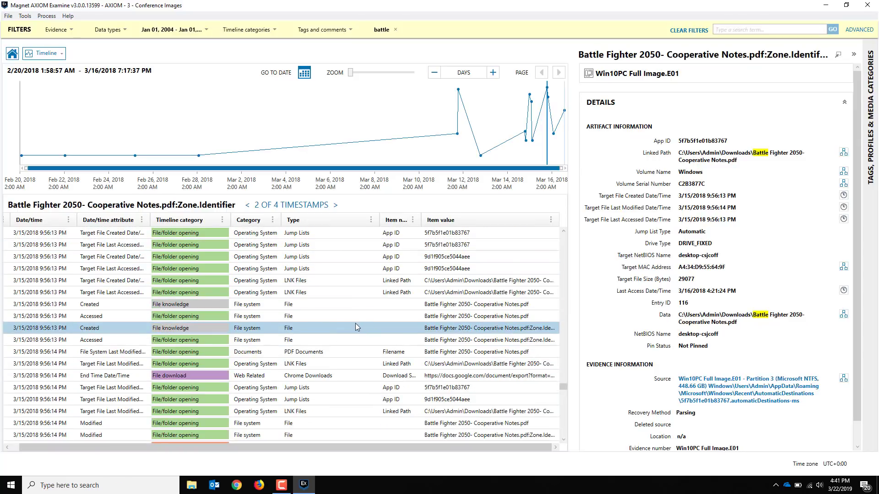
{"action": "scroll", "coordinate": [371, 320], "scroll_direction": "down", "scroll_amount": 2}
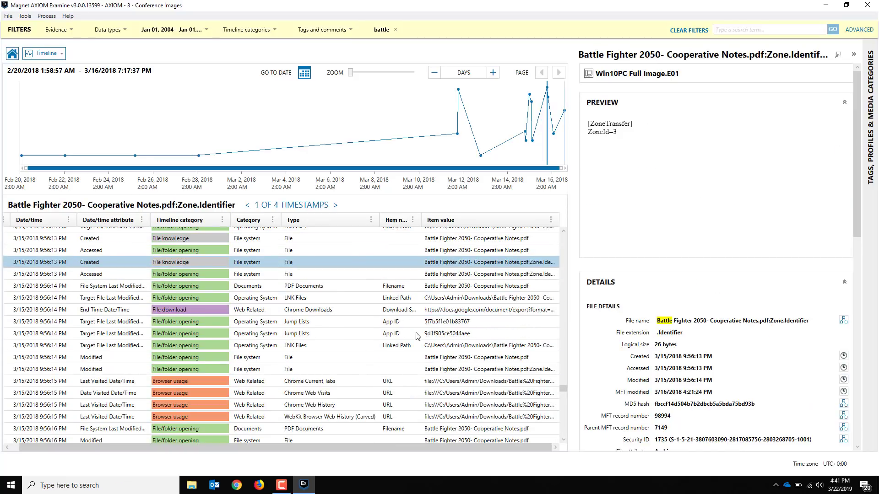
{"action": "left_click", "coordinate": [501, 251]}
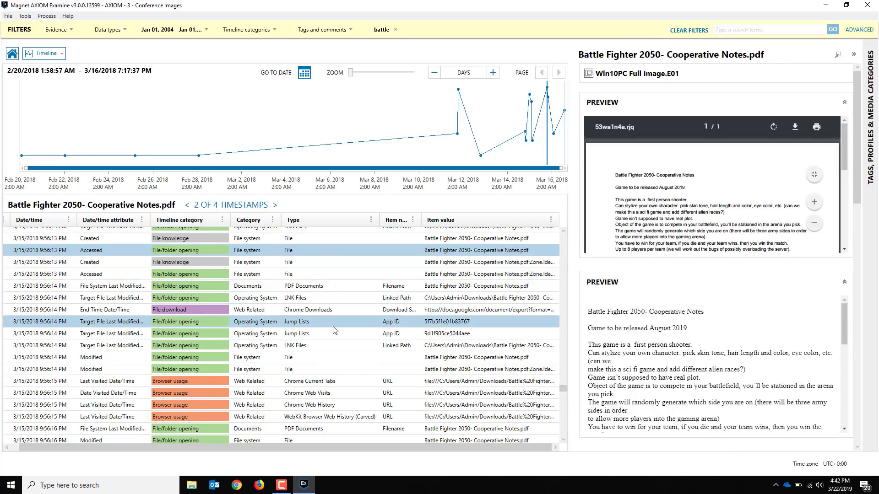
{"action": "scroll", "coordinate": [337, 330], "scroll_direction": "down", "scroll_amount": 5}
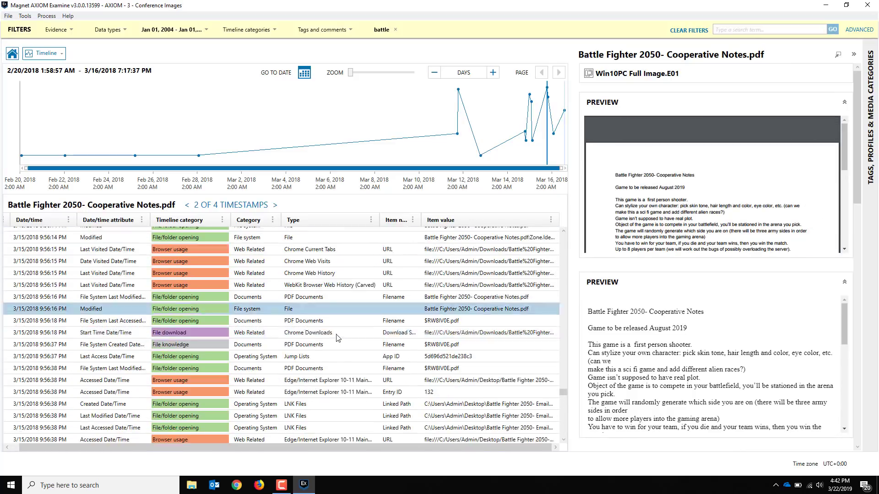
{"action": "scroll", "coordinate": [336, 339], "scroll_direction": "down", "scroll_amount": 3}
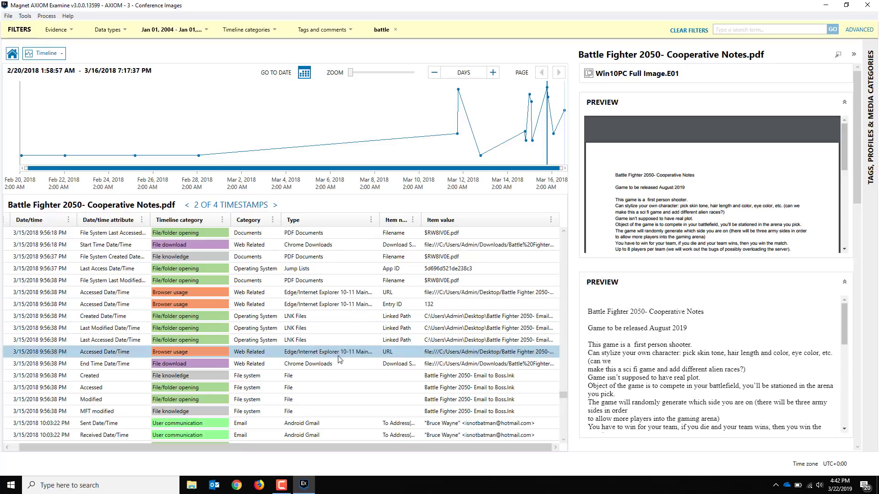
{"action": "scroll", "coordinate": [336, 358], "scroll_direction": "down", "scroll_amount": 4}
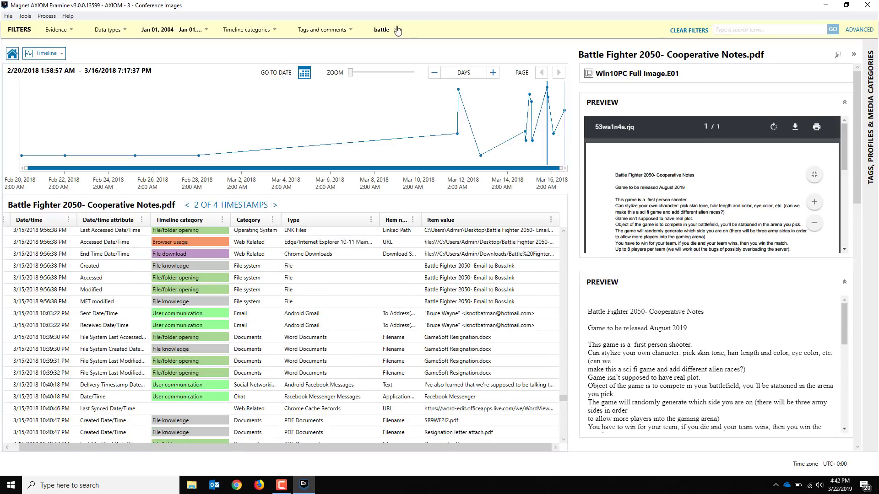
Select the GameSoft Resignation.docx record rows, including its created-date row.
{"action": "left_click", "coordinate": [309, 341]}
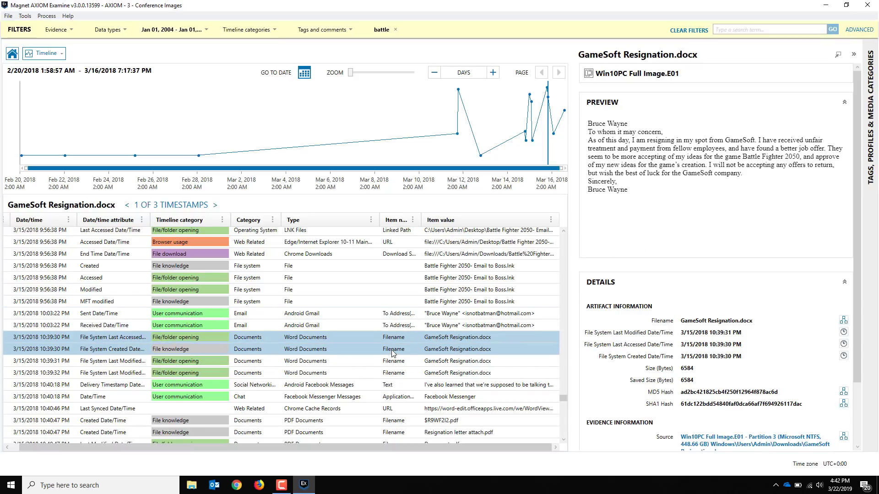
{"action": "scroll", "coordinate": [393, 348], "scroll_direction": "down", "scroll_amount": 1}
{"action": "left_click", "coordinate": [405, 332], "text": "ctrl"}
{"action": "left_click", "coordinate": [405, 333], "text": "ctrl"}
{"action": "scroll", "coordinate": [405, 333], "scroll_direction": "down", "scroll_amount": 1}
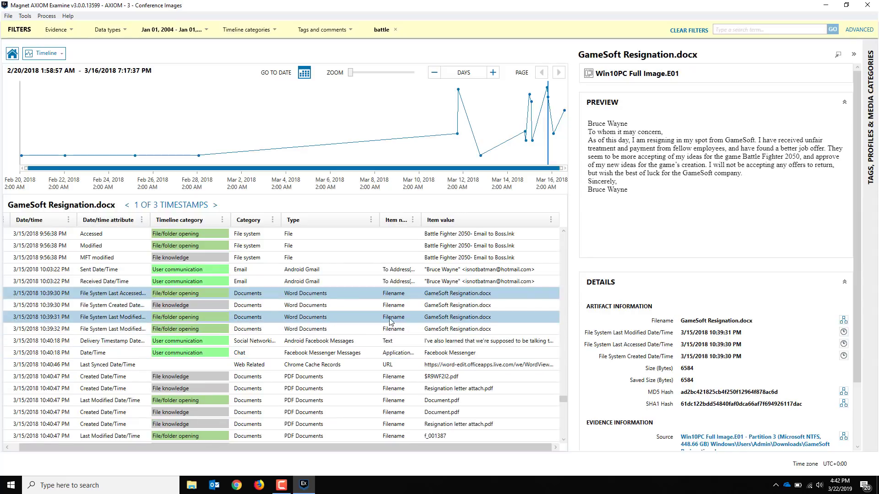
{"action": "scroll", "coordinate": [397, 323], "scroll_direction": "down", "scroll_amount": 2}
{"action": "left_click", "coordinate": [429, 309], "text": "ctrl"}
Scroll the resignation letter preview and step to the next GameSoft timestamp.
{"action": "scroll", "coordinate": [394, 348], "scroll_direction": "down", "scroll_amount": 10}
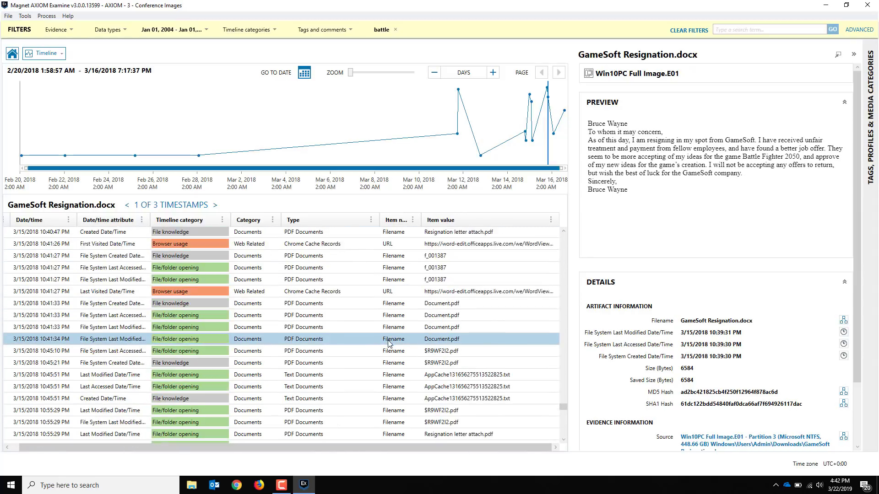
{"action": "scroll", "coordinate": [394, 341], "scroll_direction": "down", "scroll_amount": 2}
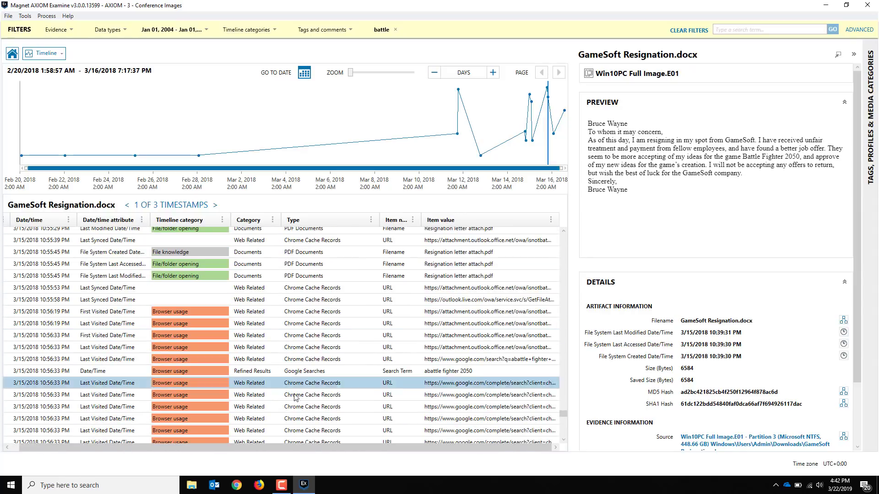
{"action": "scroll", "coordinate": [354, 363], "scroll_direction": "down", "scroll_amount": 5}
{"action": "scroll", "coordinate": [353, 364], "scroll_direction": "down", "scroll_amount": 5}
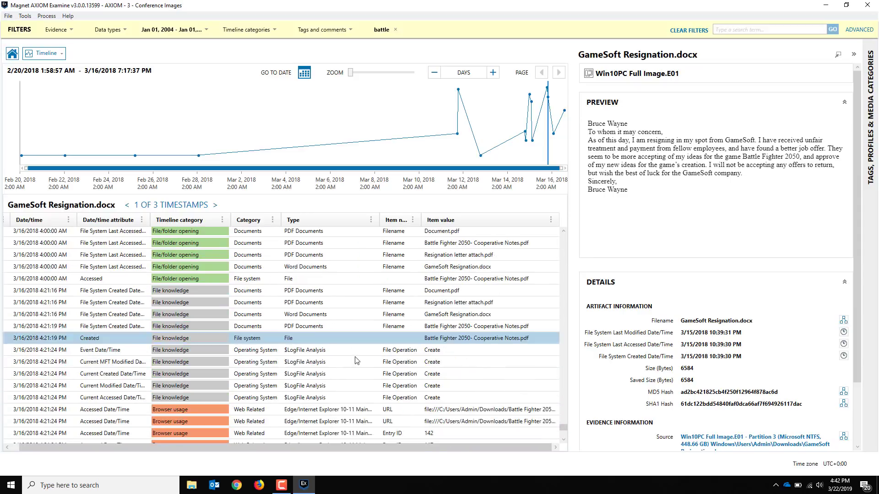
{"action": "scroll", "coordinate": [354, 356], "scroll_direction": "up", "scroll_amount": 12}
{"action": "scroll", "coordinate": [369, 352], "scroll_direction": "up", "scroll_amount": 15}
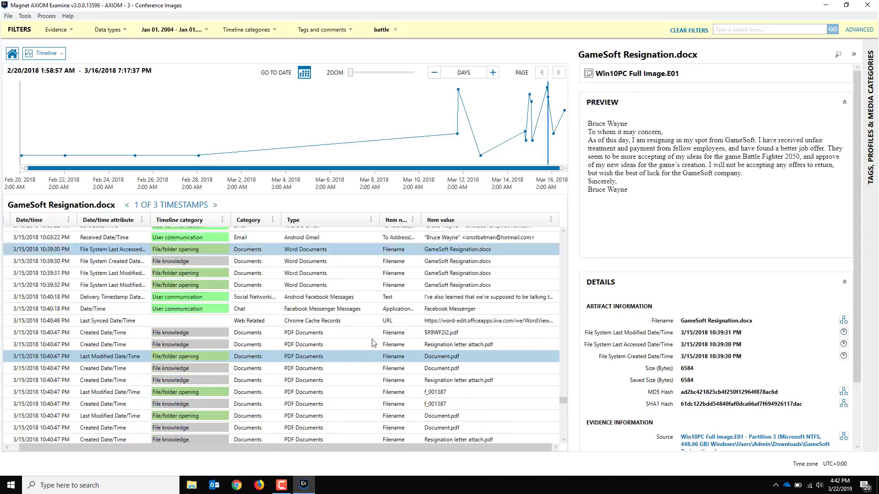
{"action": "scroll", "coordinate": [374, 338], "scroll_direction": "down", "scroll_amount": 7}
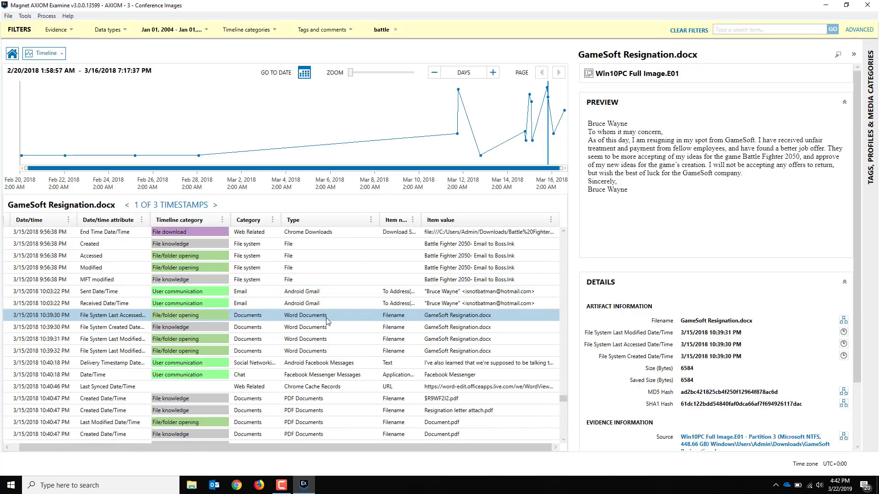
{"action": "key", "text": "Down"}
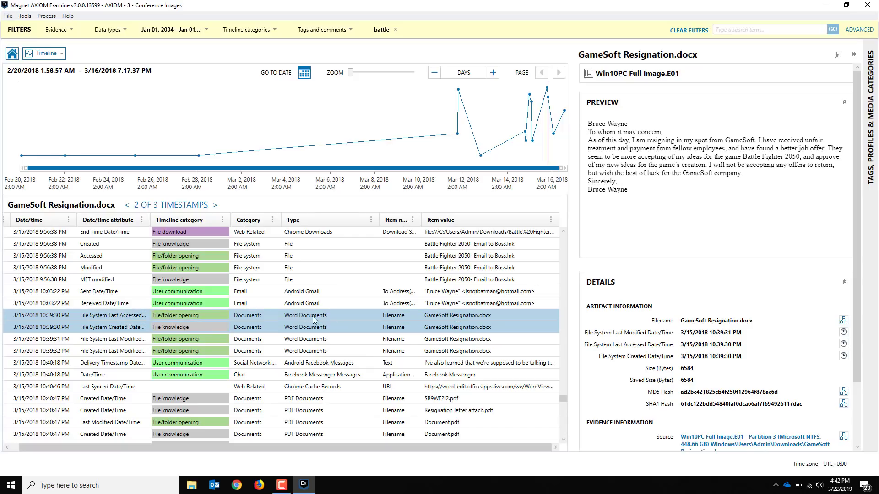
Bookmark the GameSoft Resignation.docx entries as key artifacts.
{"action": "right_click", "coordinate": [319, 318]}
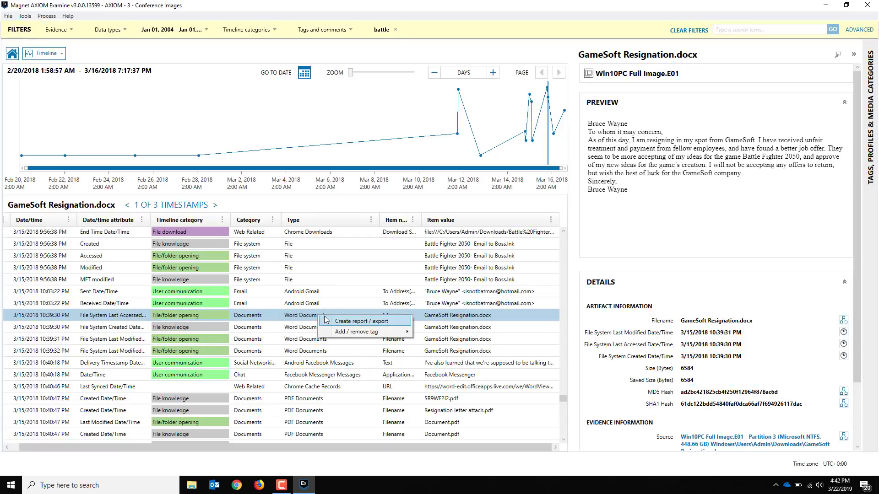
{"action": "left_click", "coordinate": [441, 333]}
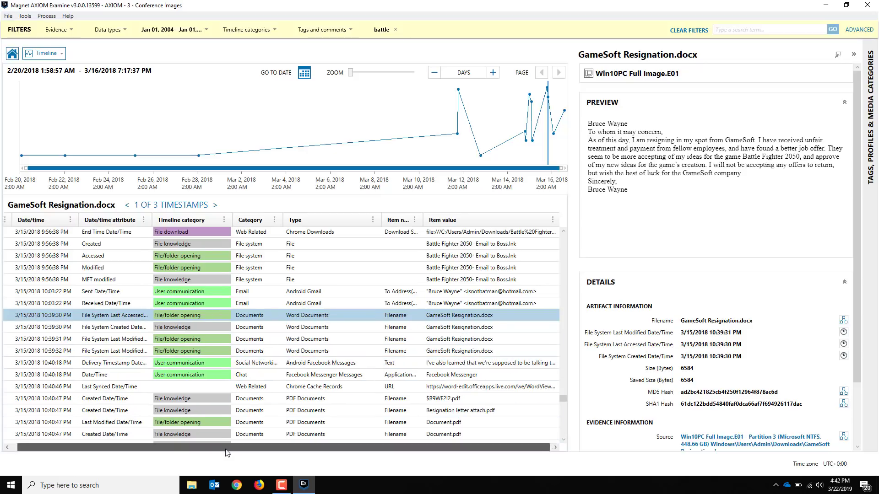
{"action": "left_click_drag", "start_coordinate": [216, 454], "coordinate": [214, 453]}
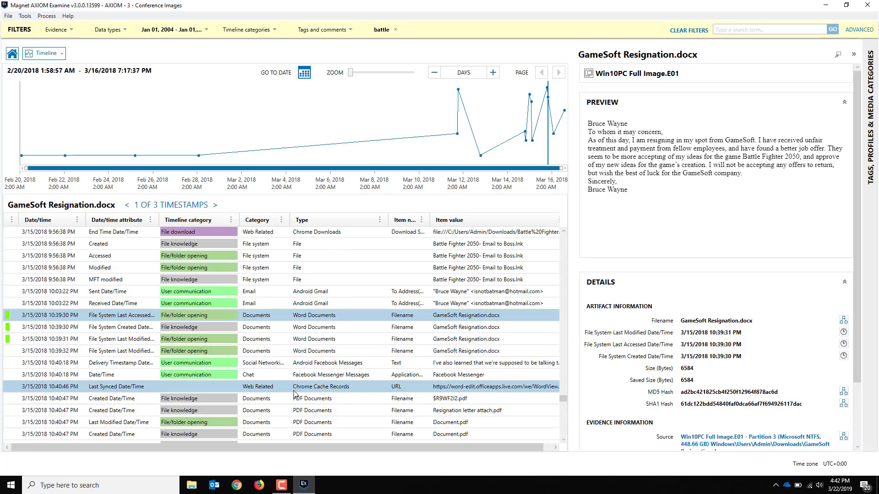
Inspect the Battle Fighter 2050- Email to Boss.lnk entry and the Document.pdf preview.
{"action": "left_click", "coordinate": [334, 267]}
{"action": "scroll", "coordinate": [359, 295], "scroll_direction": "down", "scroll_amount": 3}
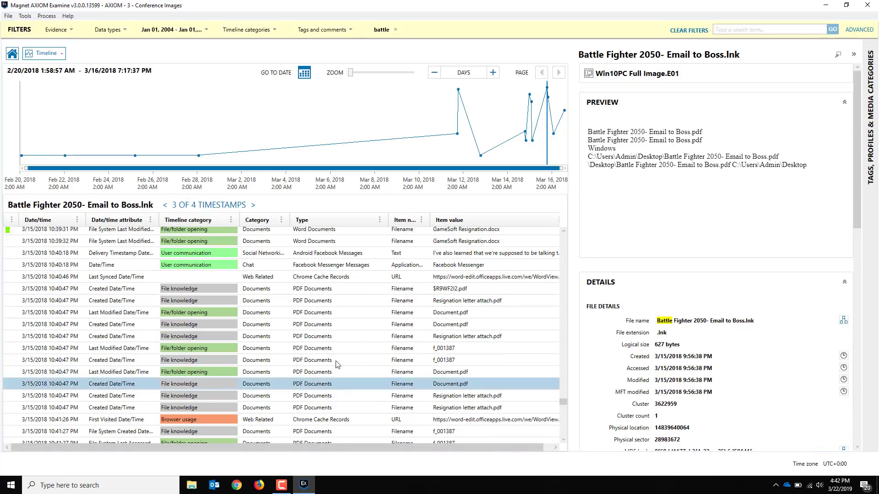
{"action": "left_click", "coordinate": [328, 329]}
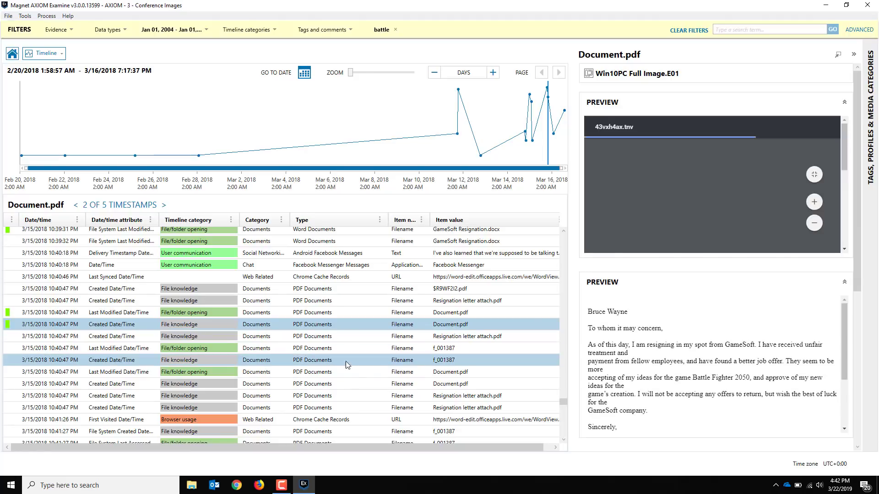
{"action": "scroll", "coordinate": [344, 361], "scroll_direction": "down", "scroll_amount": 10}
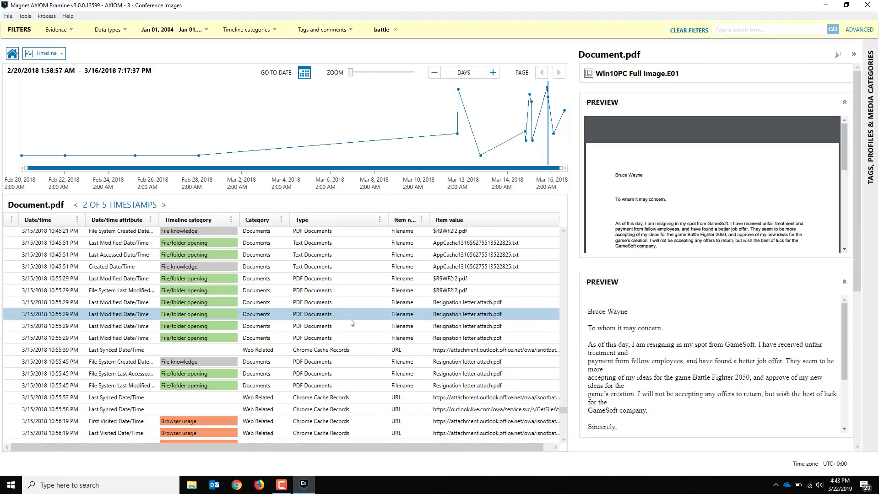
{"action": "scroll", "coordinate": [351, 321], "scroll_direction": "down", "scroll_amount": 4}
Inspect the attachment URL visited at 10:56:33 PM.
{"action": "left_click", "coordinate": [373, 338]}
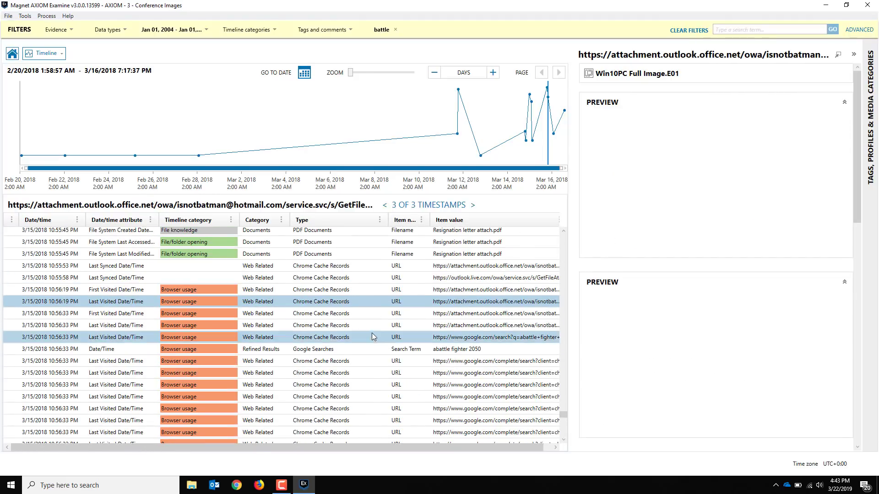
{"action": "scroll", "coordinate": [357, 339], "scroll_direction": "down", "scroll_amount": 5}
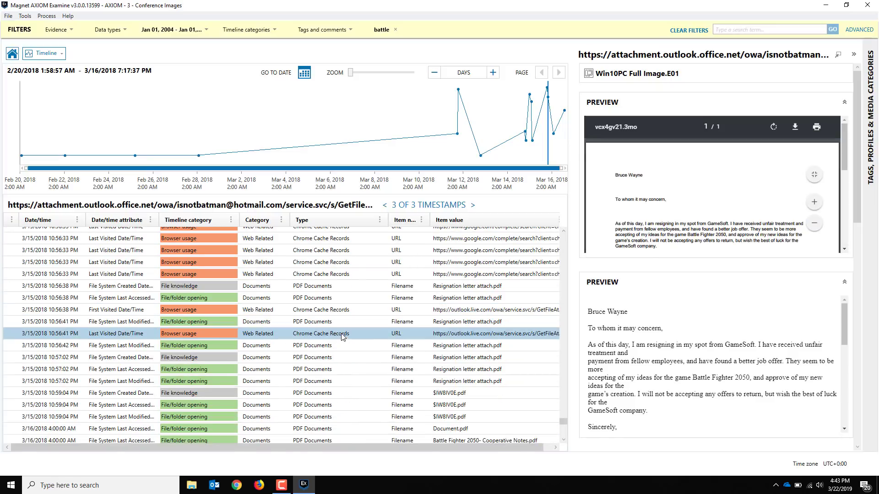
{"action": "scroll", "coordinate": [342, 337], "scroll_direction": "down", "scroll_amount": 12}
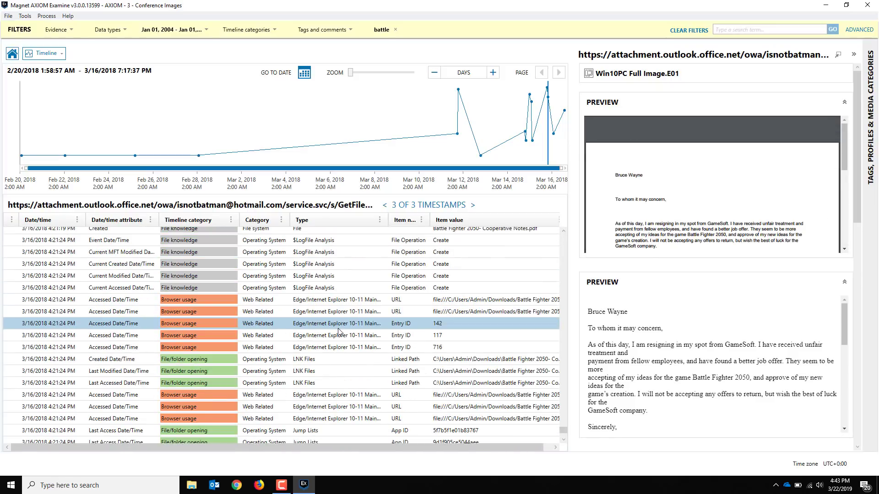
{"action": "scroll", "coordinate": [339, 330], "scroll_direction": "down", "scroll_amount": 2}
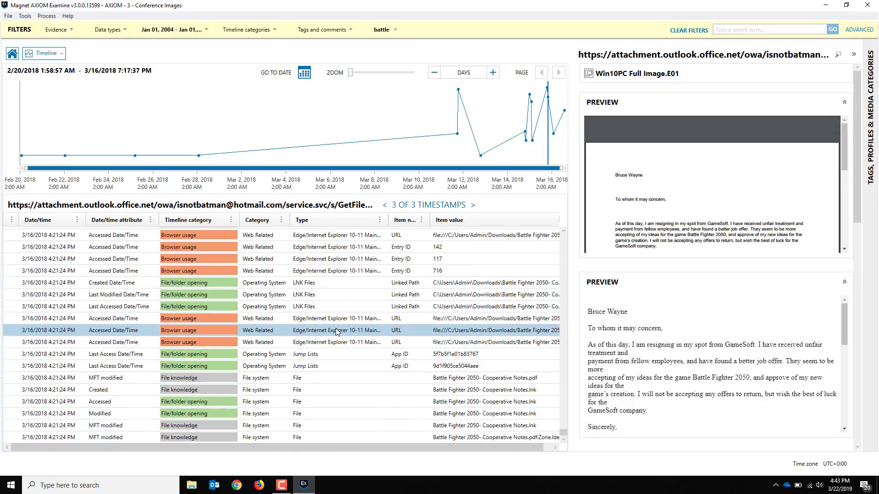
View Jump Lists 5f7b5f1e01b83767 and 9d1f905ce5044aee, then select rows Entry ID 117 through Cooperative Notes.lnk.
{"action": "left_click", "coordinate": [323, 353]}
{"action": "left_click", "coordinate": [323, 364]}
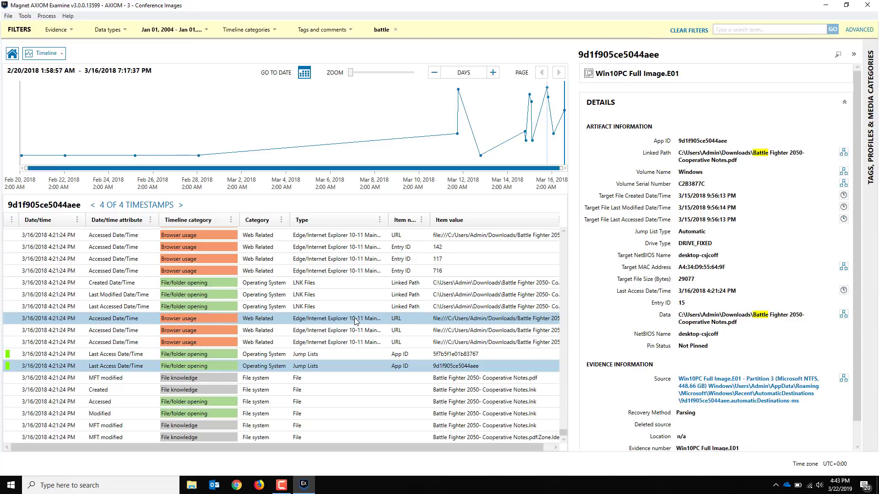
{"action": "left_click", "coordinate": [275, 258]}
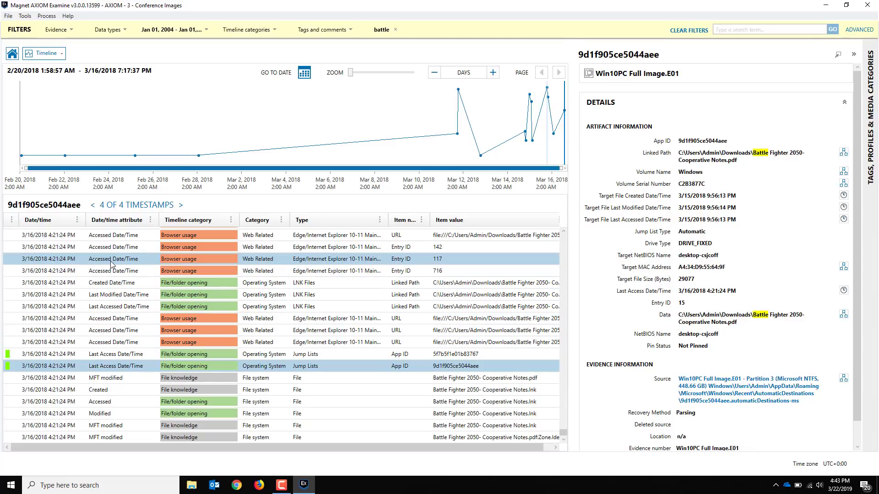
{"action": "left_click", "coordinate": [103, 402], "text": "shift"}
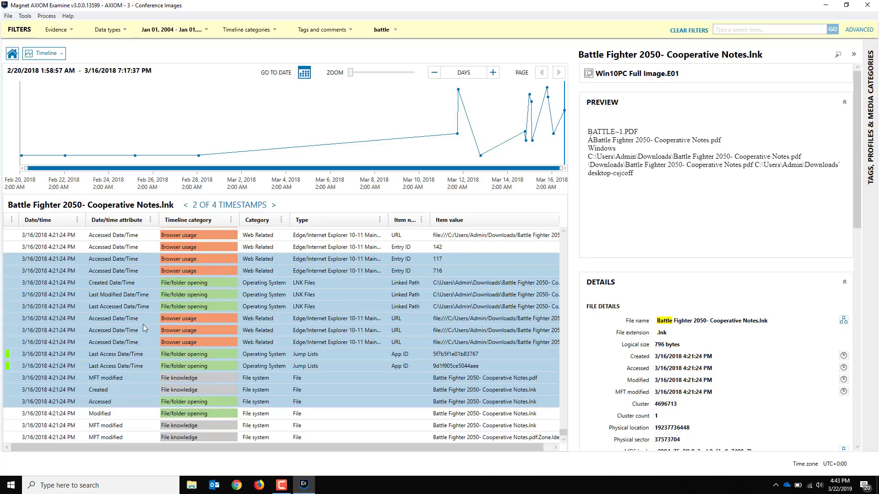
Export the 13 selected timeline items as a CSV report, selected items only.
{"action": "right_click", "coordinate": [129, 320]}
{"action": "left_click", "coordinate": [166, 326]}
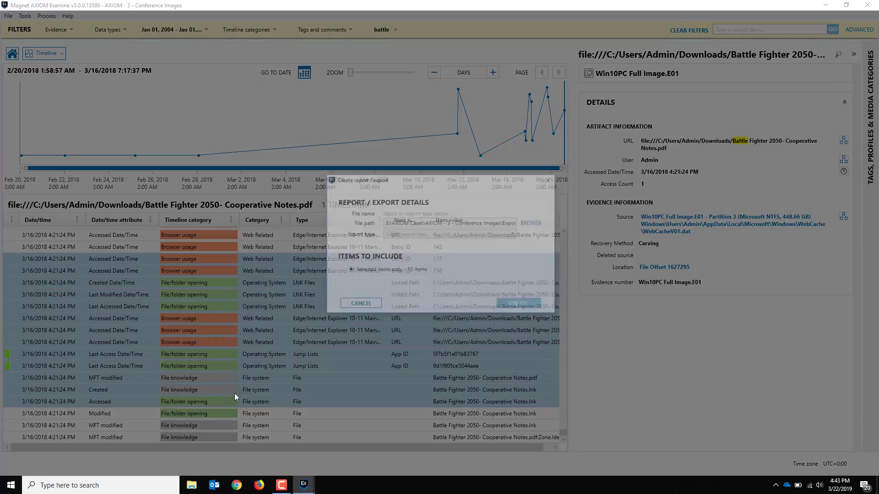
{"action": "left_click", "coordinate": [415, 234]}
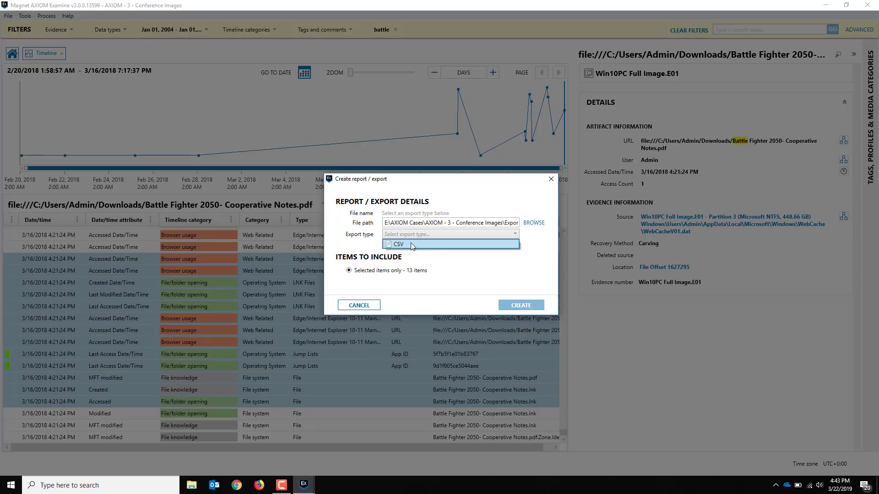
{"action": "left_click", "coordinate": [410, 243]}
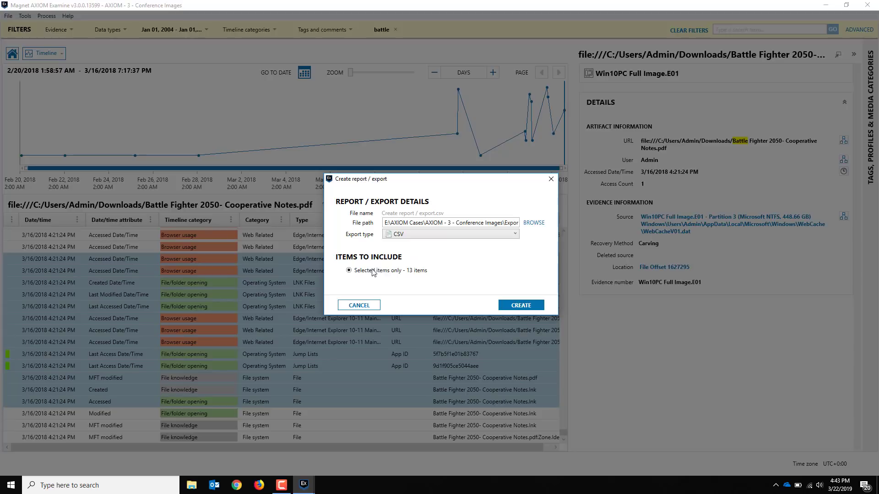
{"action": "left_click", "coordinate": [521, 307]}
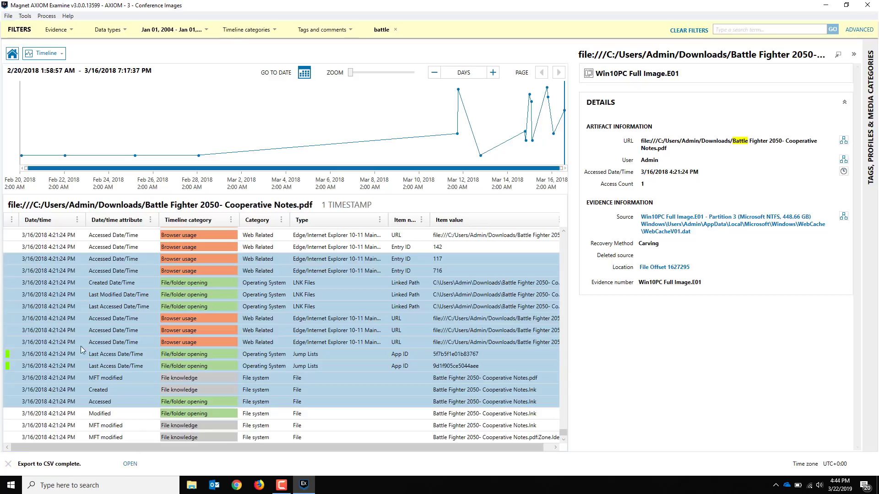
Open Timeline Items.csv from the case's Export folder in Excel.
{"action": "left_click", "coordinate": [130, 463]}
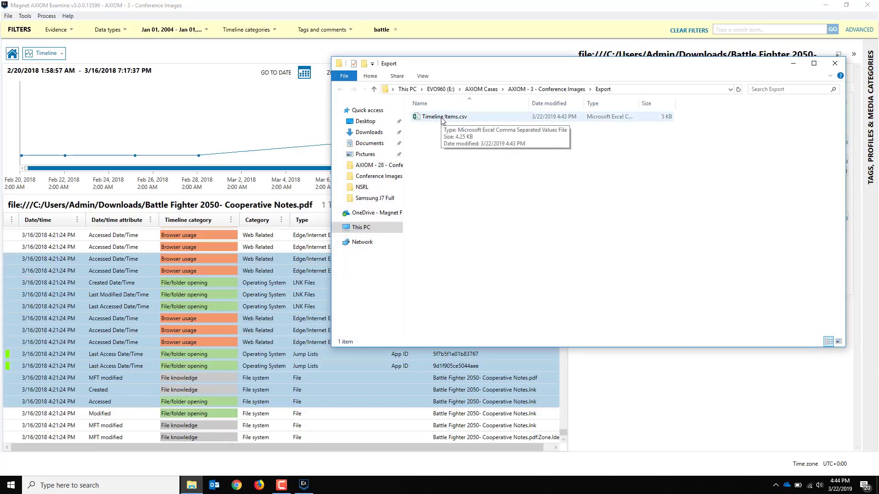
{"action": "left_click", "coordinate": [443, 119]}
{"action": "key", "text": "Return"}
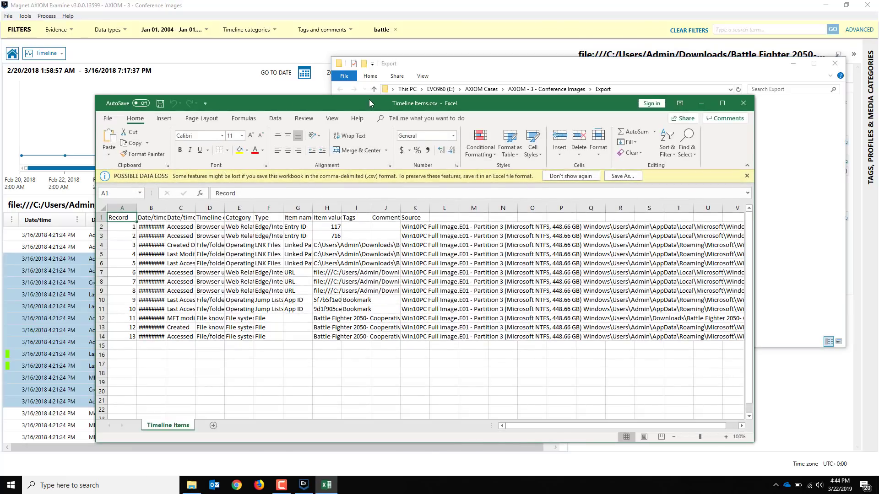
Maximize the Excel window, widen column B and auto-fit columns C, D and E.
{"action": "double_click", "coordinate": [367, 103]}
{"action": "left_click_drag", "start_coordinate": [72, 114], "coordinate": [124, 114]}
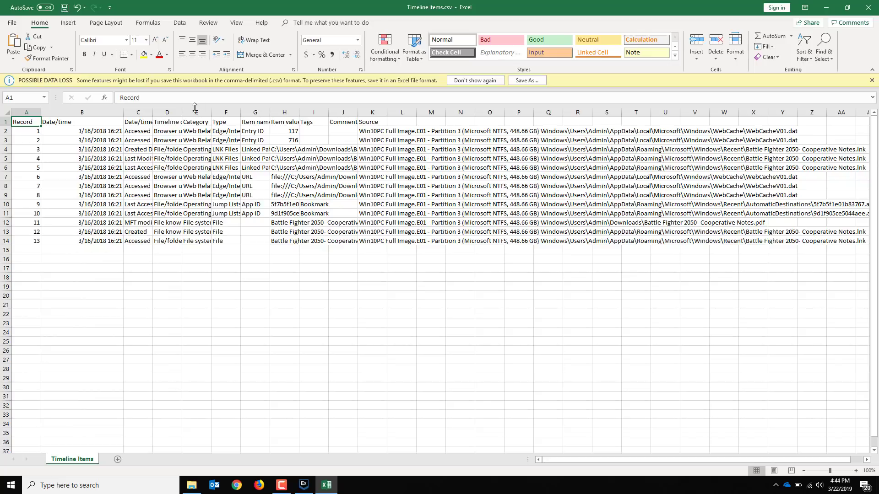
{"action": "double_click", "coordinate": [211, 112]}
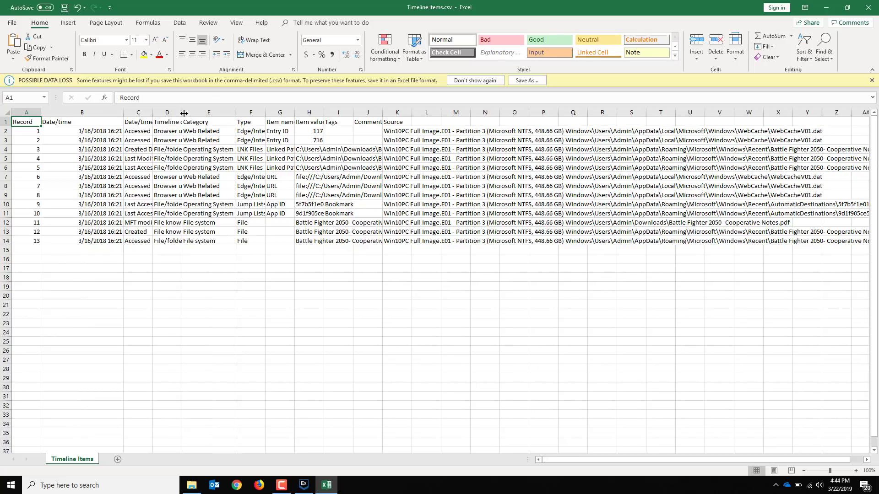
{"action": "double_click", "coordinate": [183, 112]}
{"action": "double_click", "coordinate": [152, 112]}
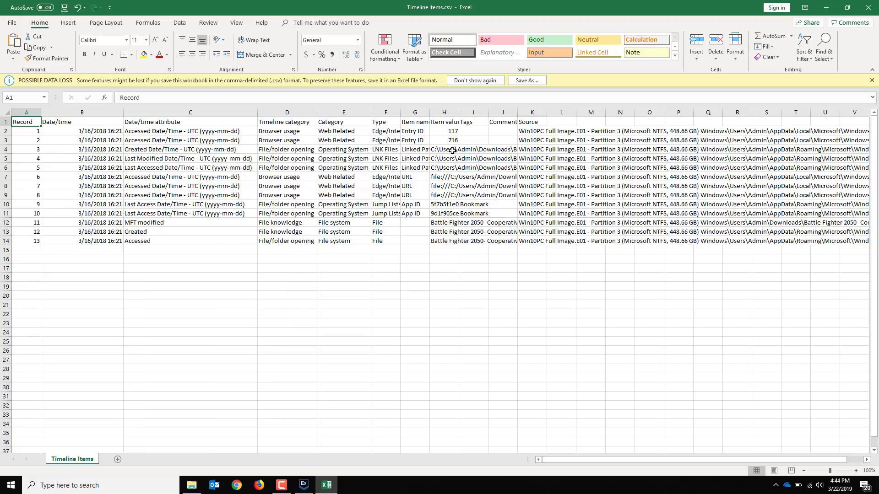
{"action": "left_click", "coordinate": [306, 486]}
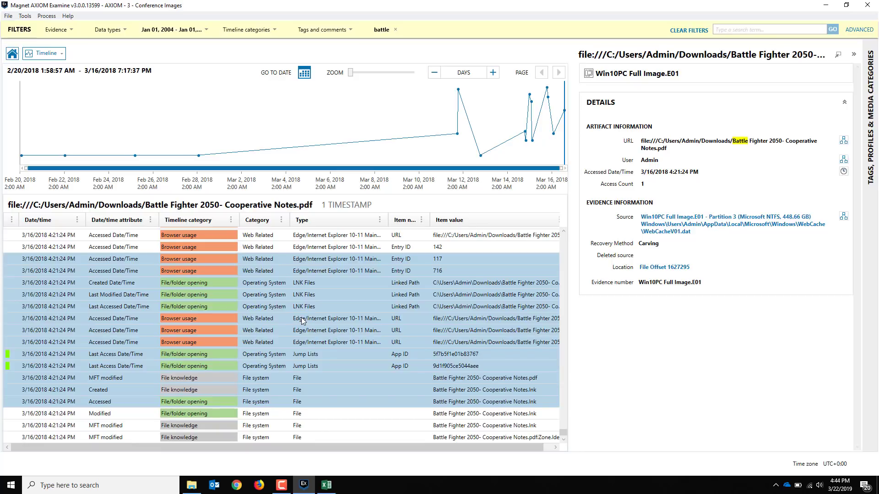
Show details of the LNK Files Last Accessed entry for Battle Fighter 2050- Cooperative Notes.pdf.
{"action": "left_click", "coordinate": [339, 307]}
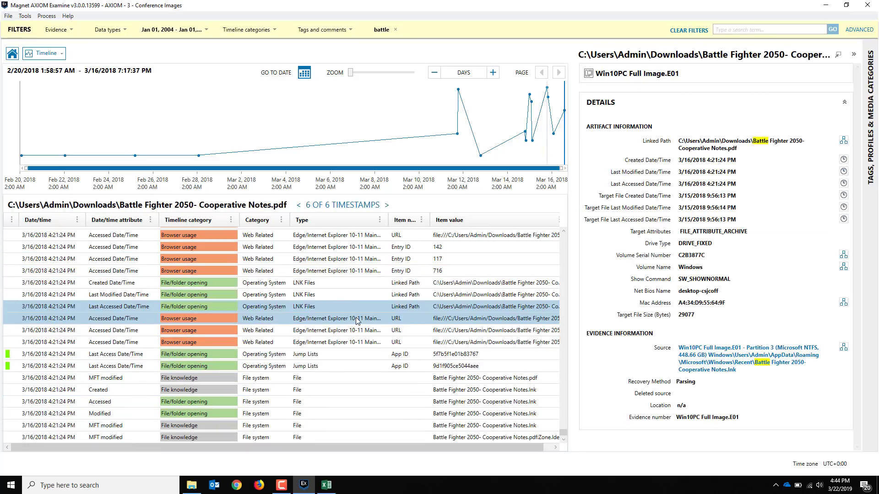